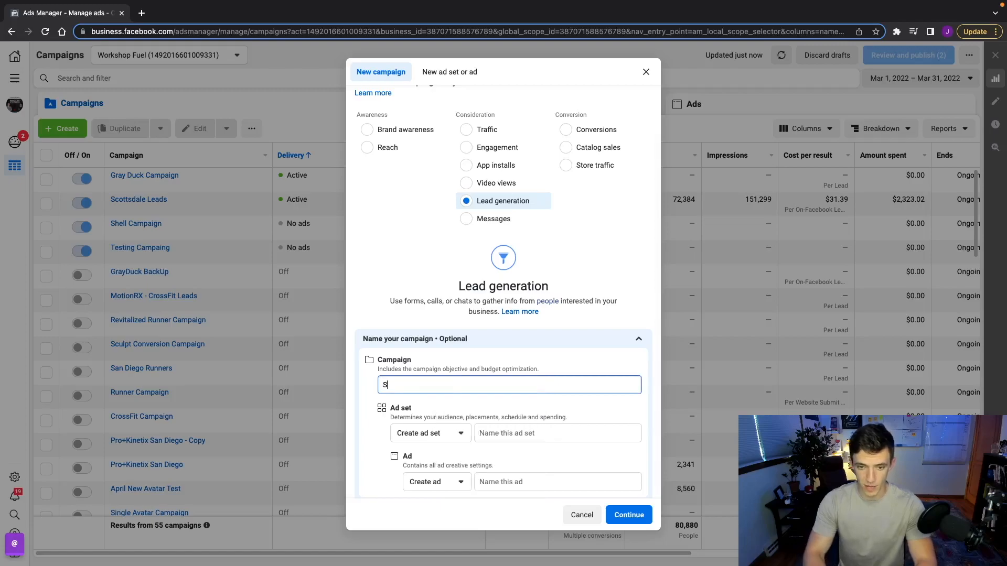
# Name the lead generation campaign 'Sciatica Ad Example' and create its draft
pyautogui.write('atica Ad Example')
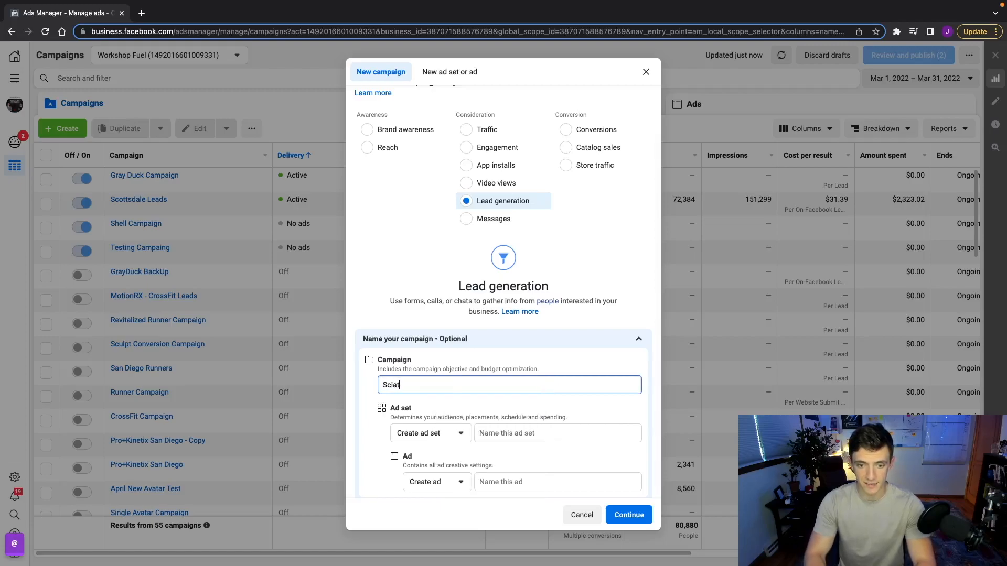
pyautogui.click(629, 516)
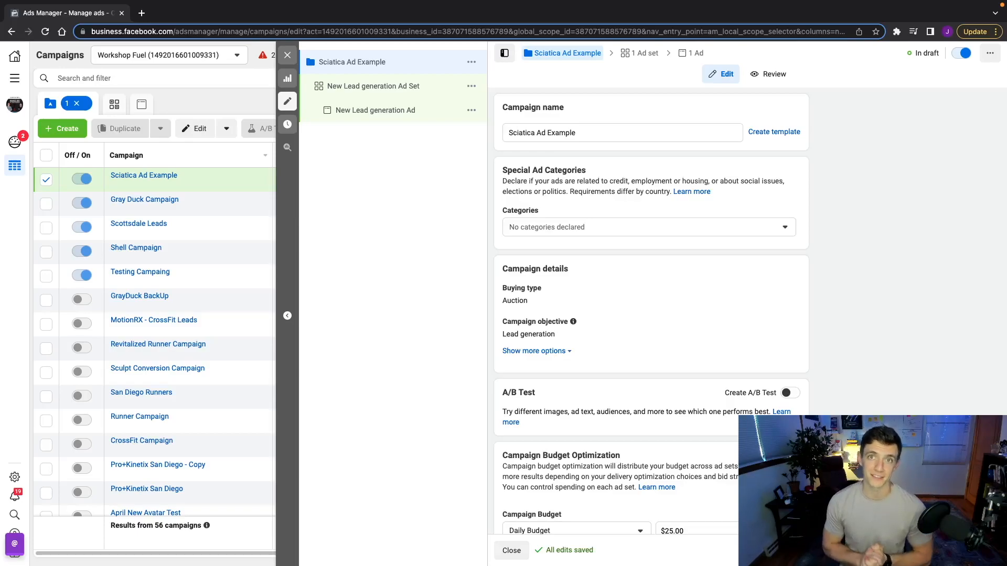
# Change the campaign's daily budget from $25.00 to $50.00
pyautogui.scroll(-3, 820, 385)
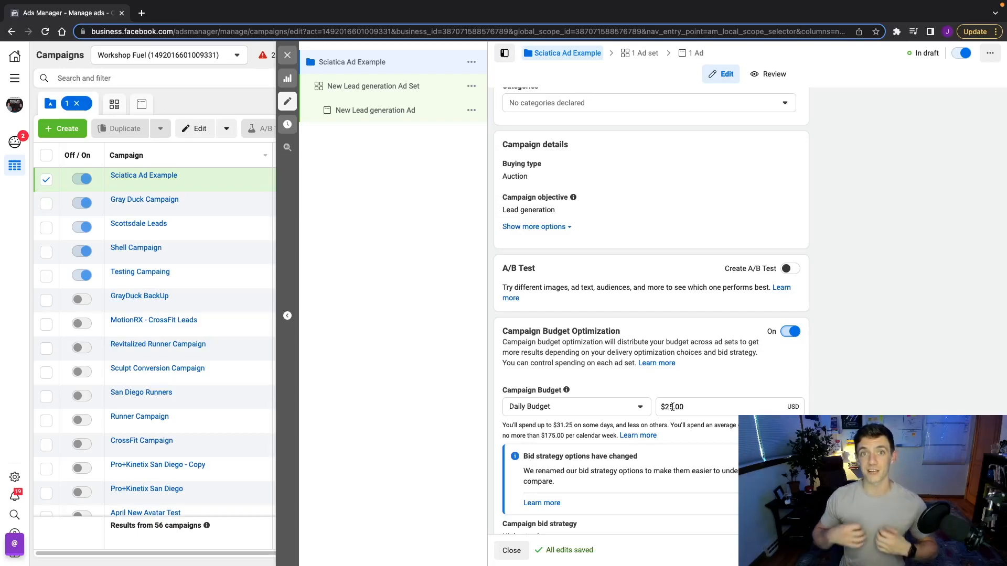
pyautogui.click(672, 407)
pyautogui.press('BackSpace')
pyautogui.press('BackSpace')
pyautogui.write('50')
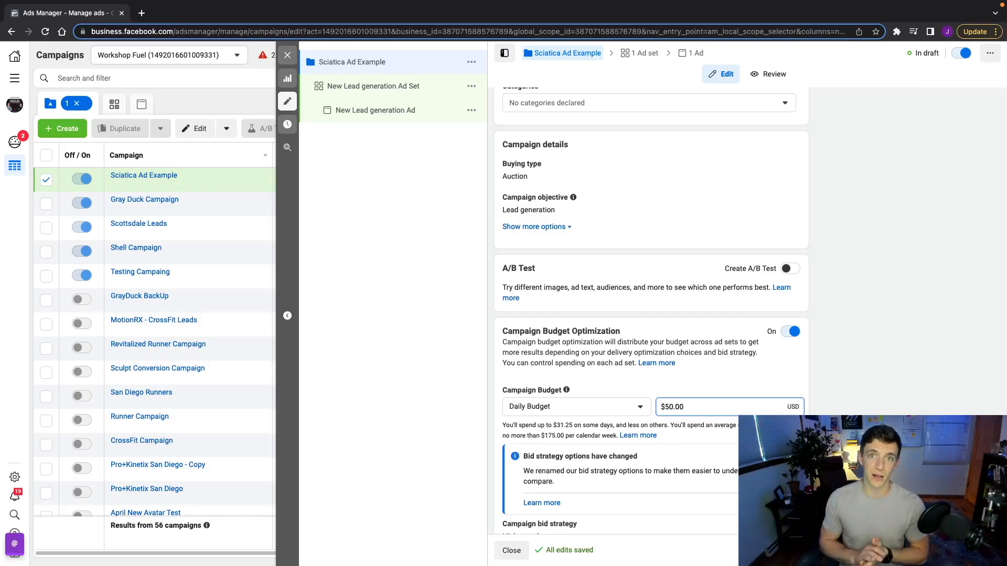
pyautogui.scroll(1, 651, 307)
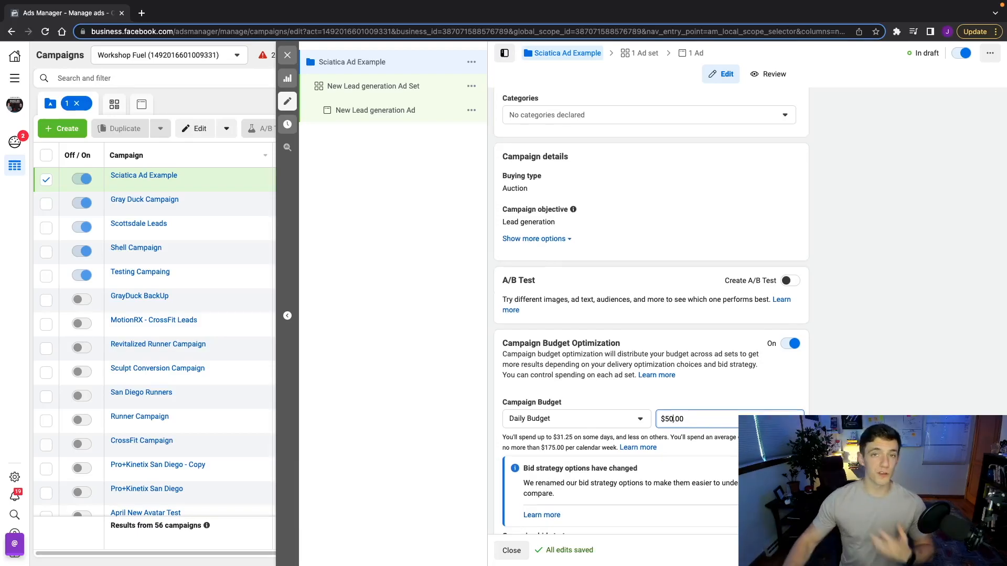
pyautogui.scroll(-2, 651, 307)
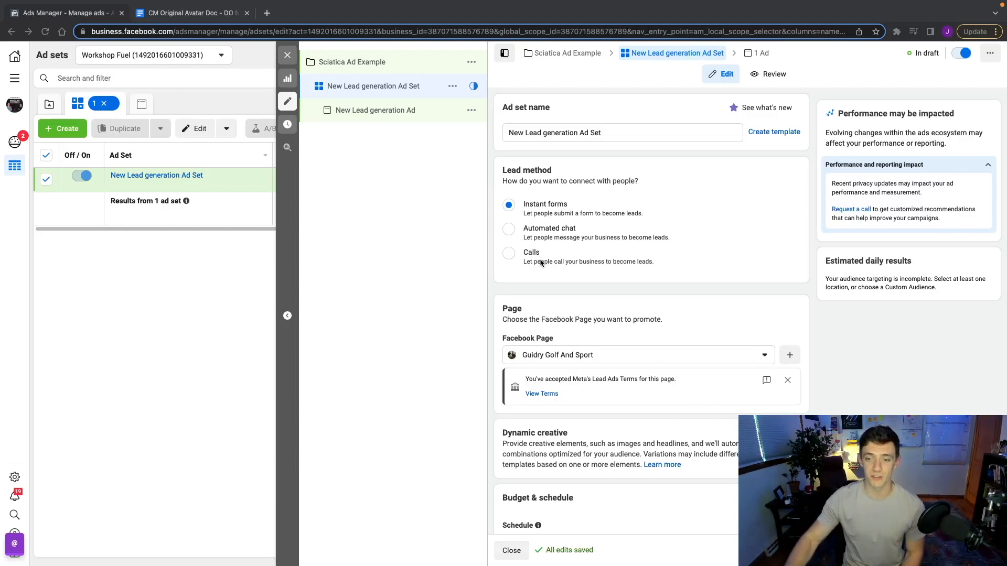
# Switch Dynamic creative on for the ad set and confirm the popup
pyautogui.scroll(-2, 546, 267)
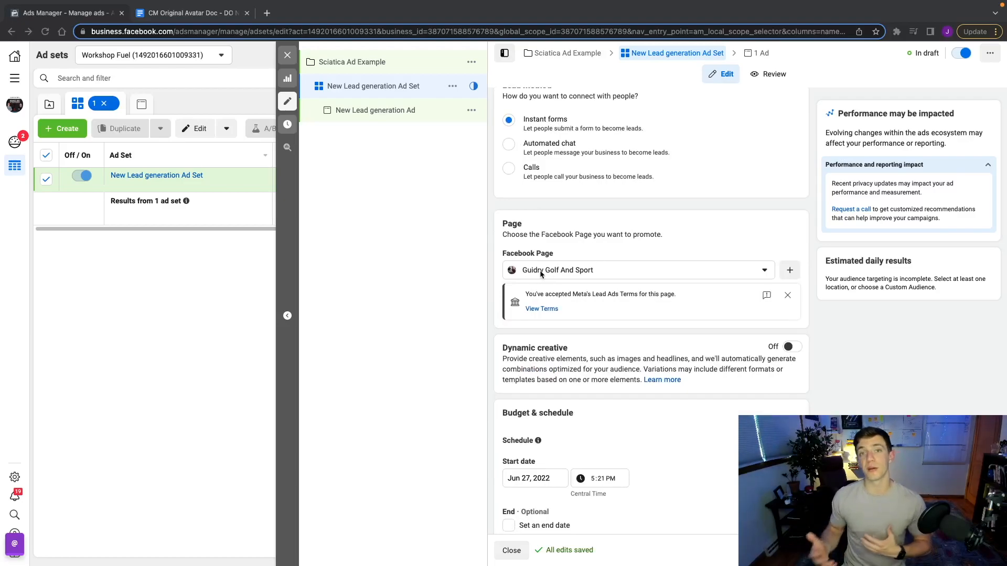
pyautogui.scroll(-3, 492, 302)
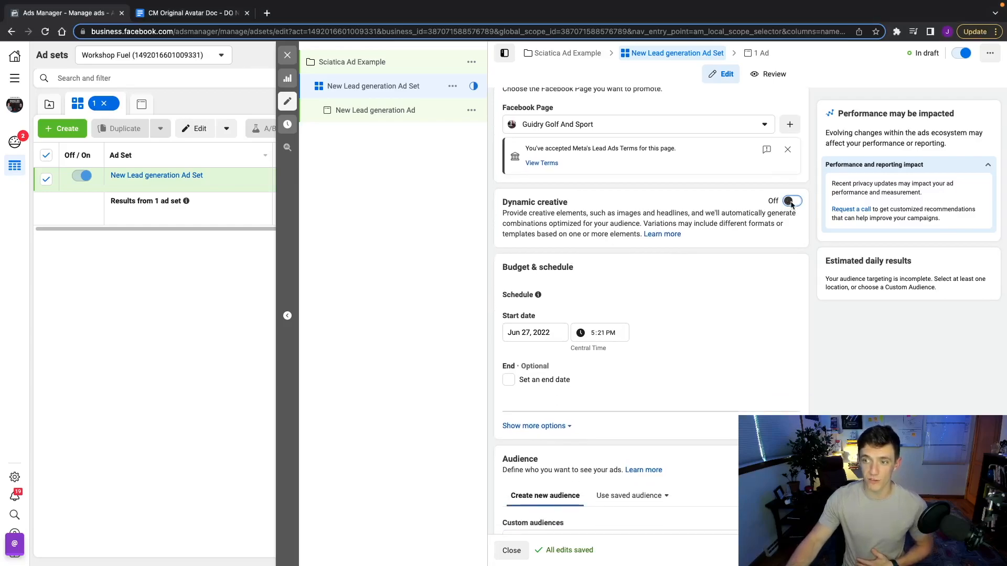
pyautogui.click(791, 201)
pyautogui.click(616, 294)
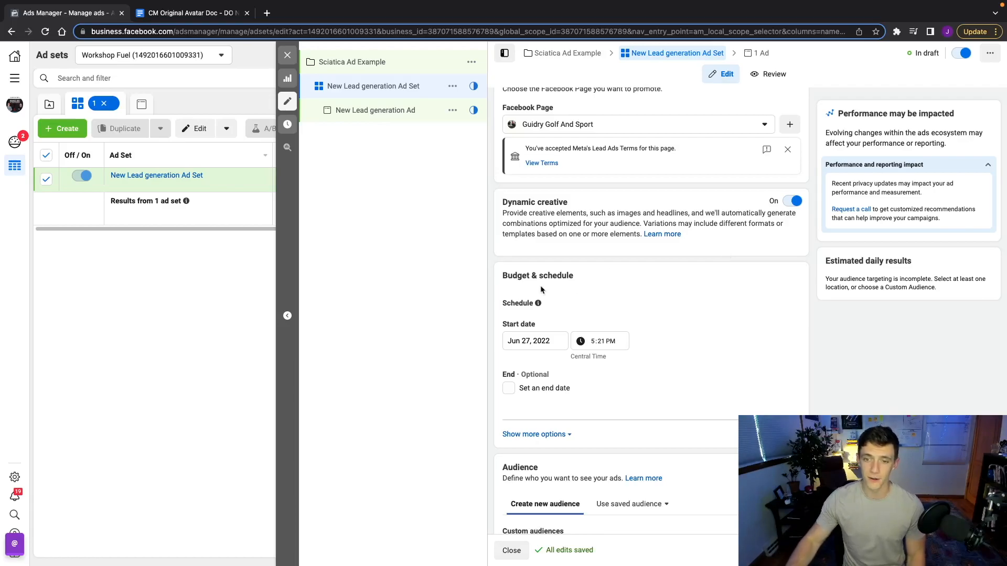
pyautogui.scroll(-1, 537, 261)
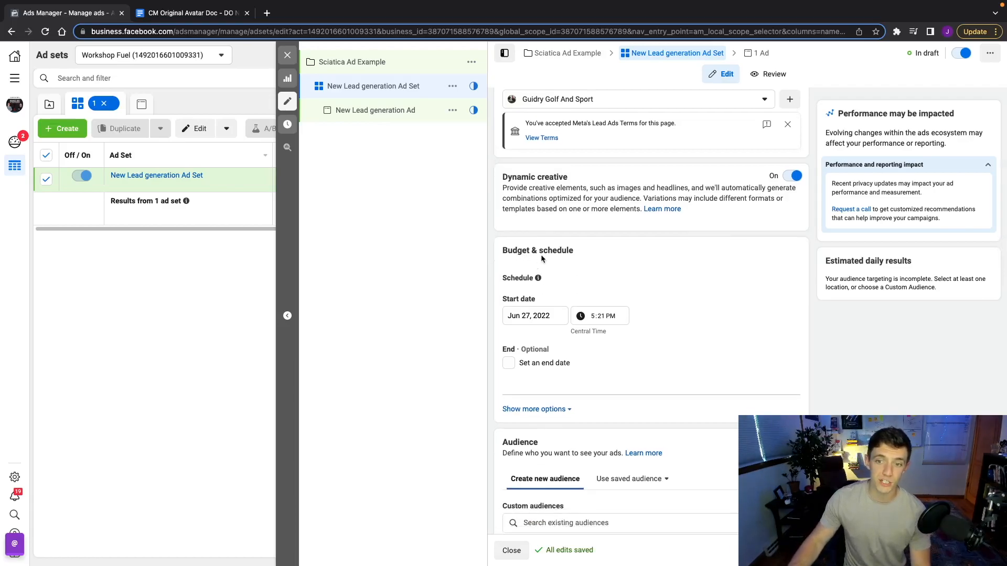
pyautogui.scroll(-2, 541, 254)
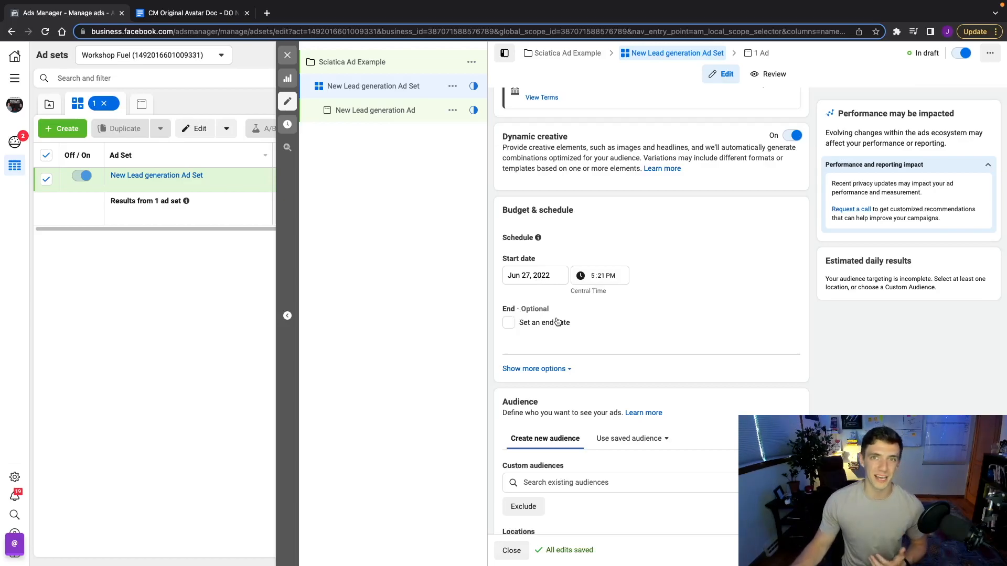
pyautogui.scroll(-6, 557, 321)
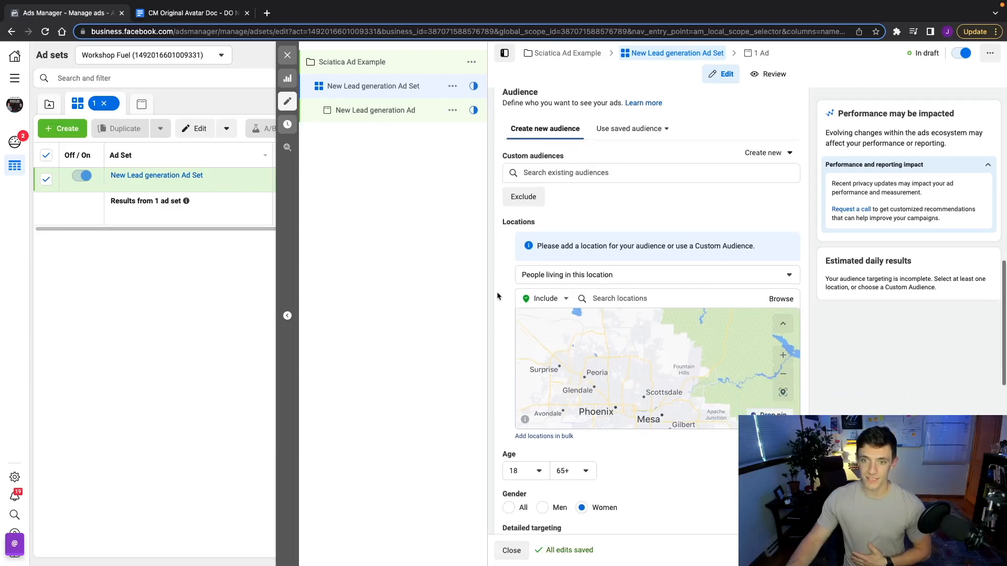
pyautogui.scroll(-1, 497, 296)
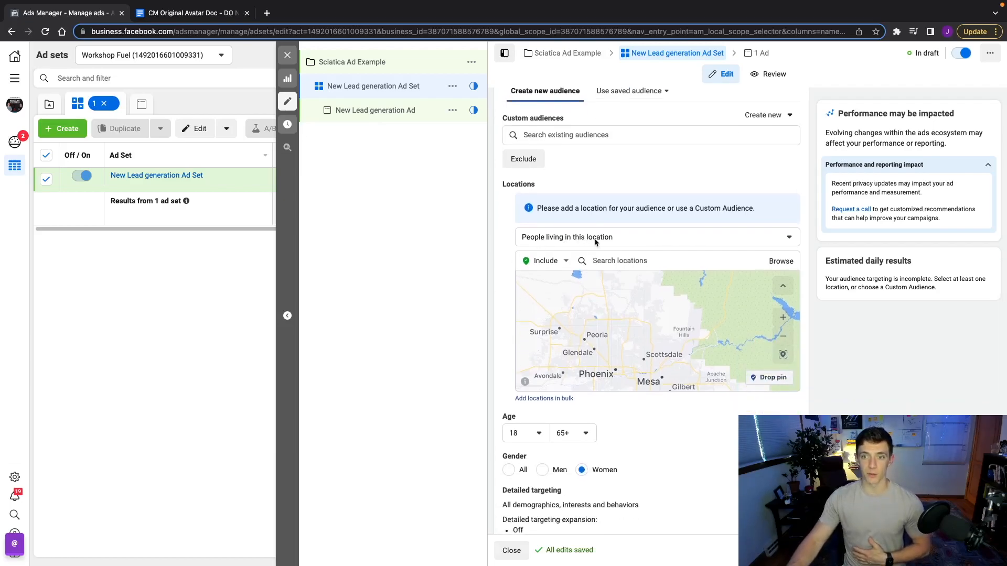
pyautogui.click(578, 238)
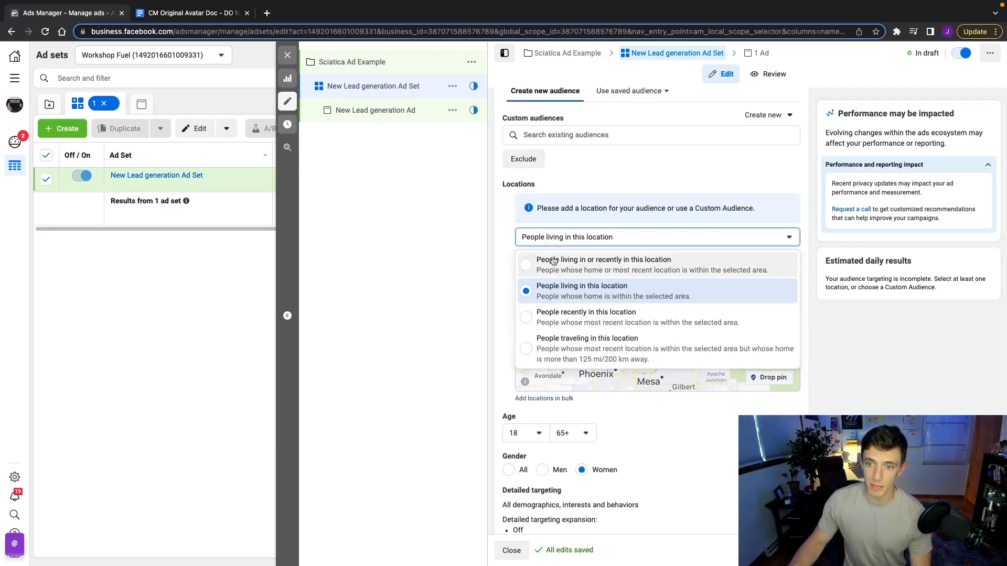
pyautogui.click(554, 261)
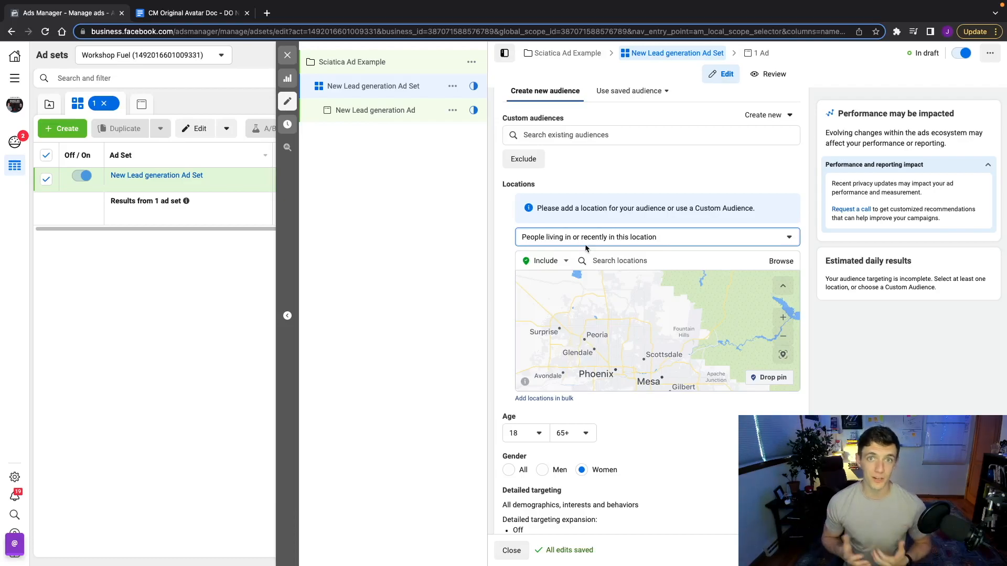
pyautogui.click(585, 242)
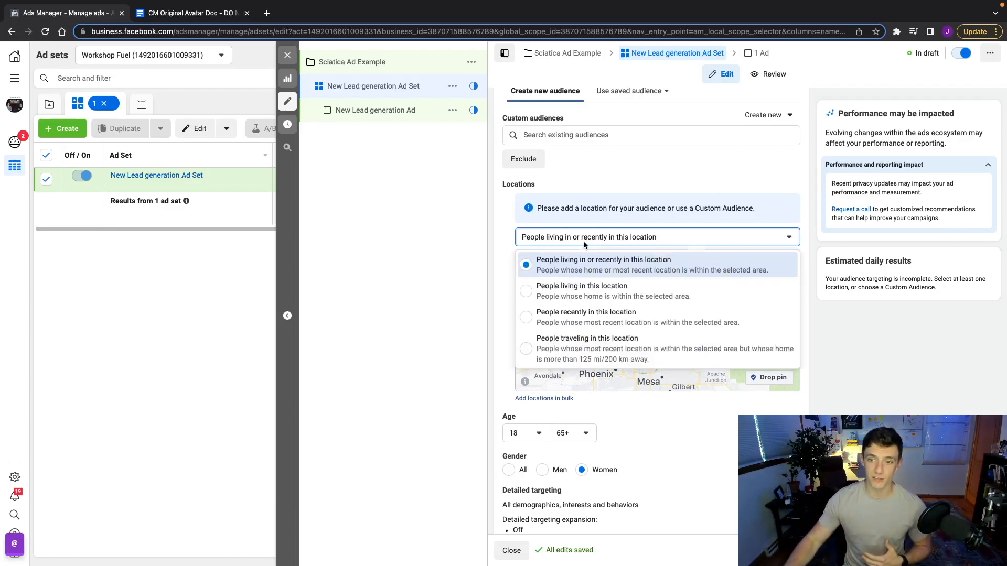
pyautogui.click(586, 288)
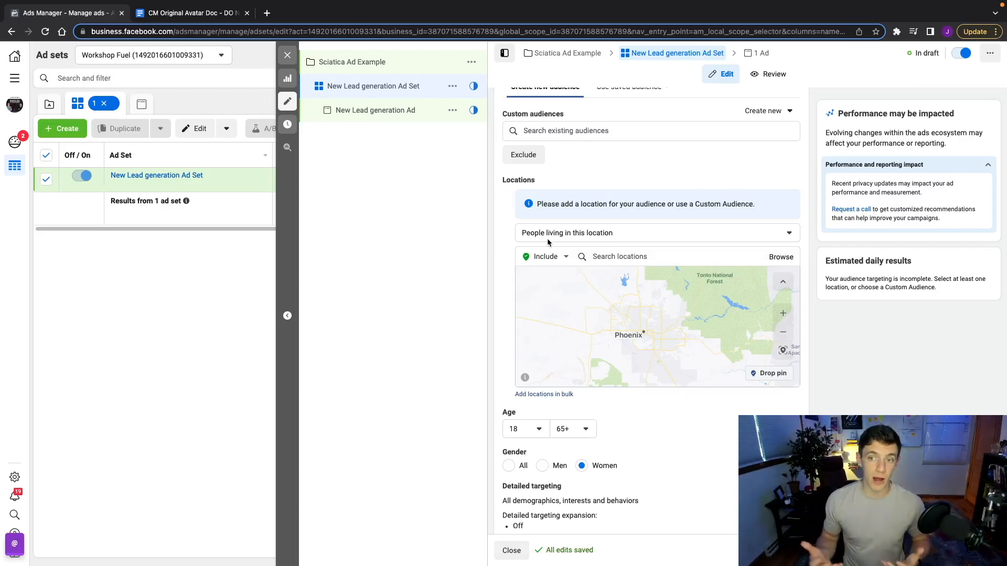
pyautogui.click(608, 258)
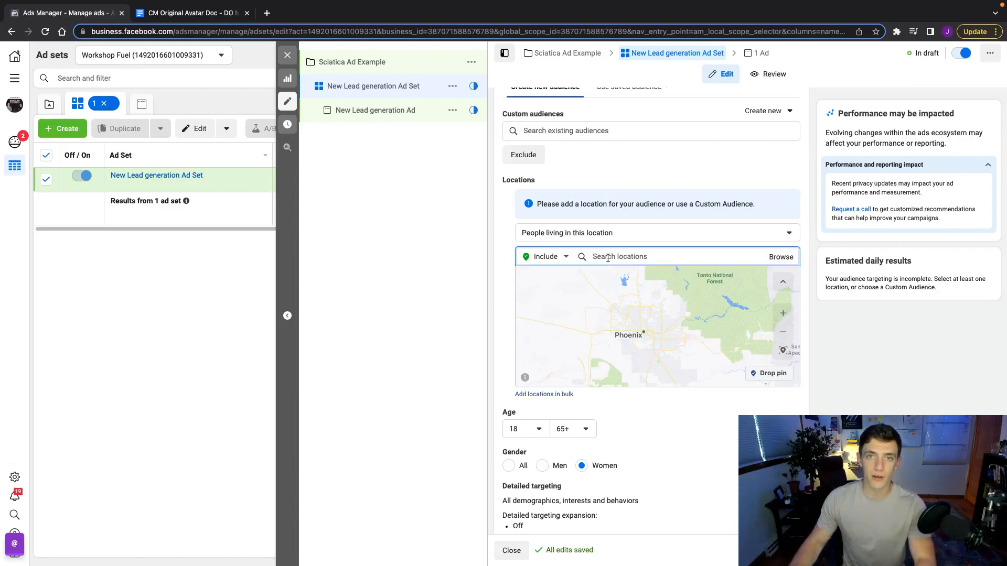
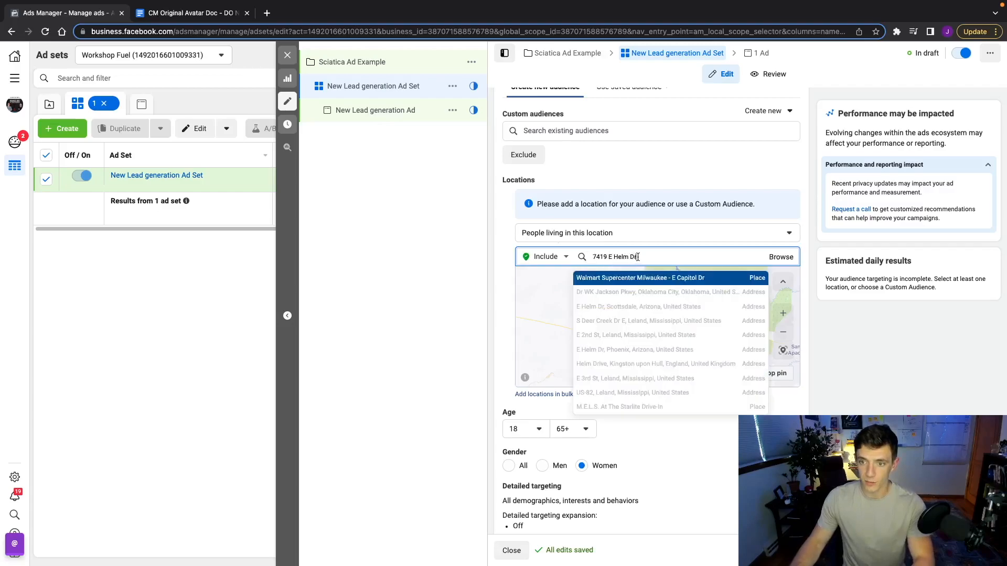
# Paste the clinic's street address and add that Scottsdale, Arizona location with a +10 mi radius
pyautogui.click(632, 313)
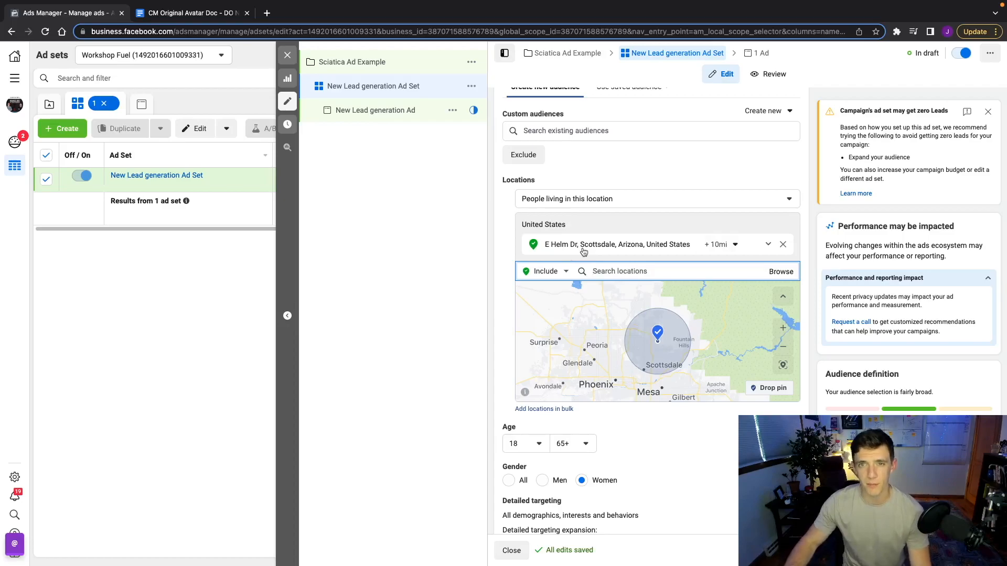
pyautogui.scroll(-2, 492, 257)
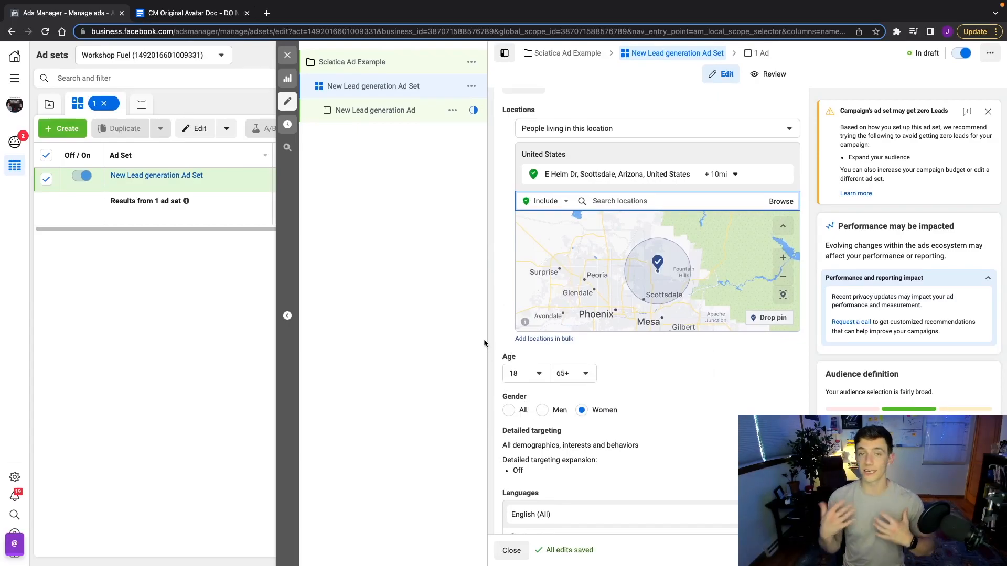
# Set the audience age range to 40 minimum and 60 maximum
pyautogui.click(524, 373)
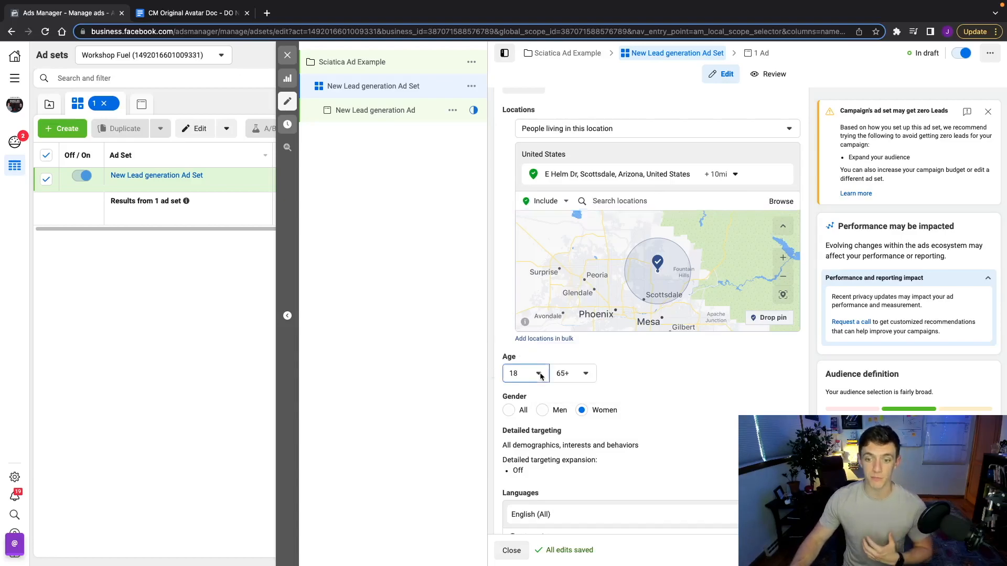
pyautogui.scroll(-1, 526, 460)
pyautogui.scroll(-6, 525, 460)
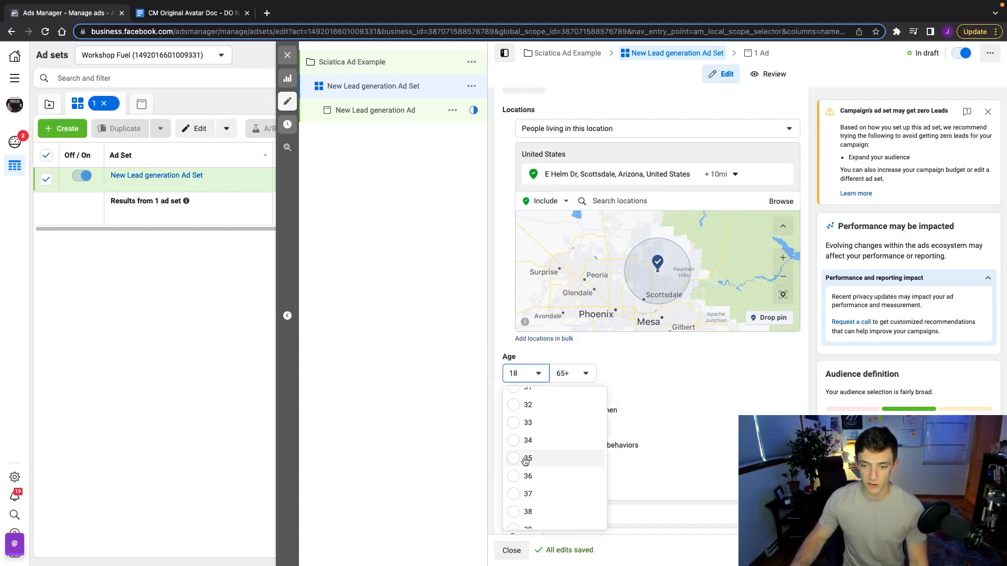
pyautogui.click(522, 442)
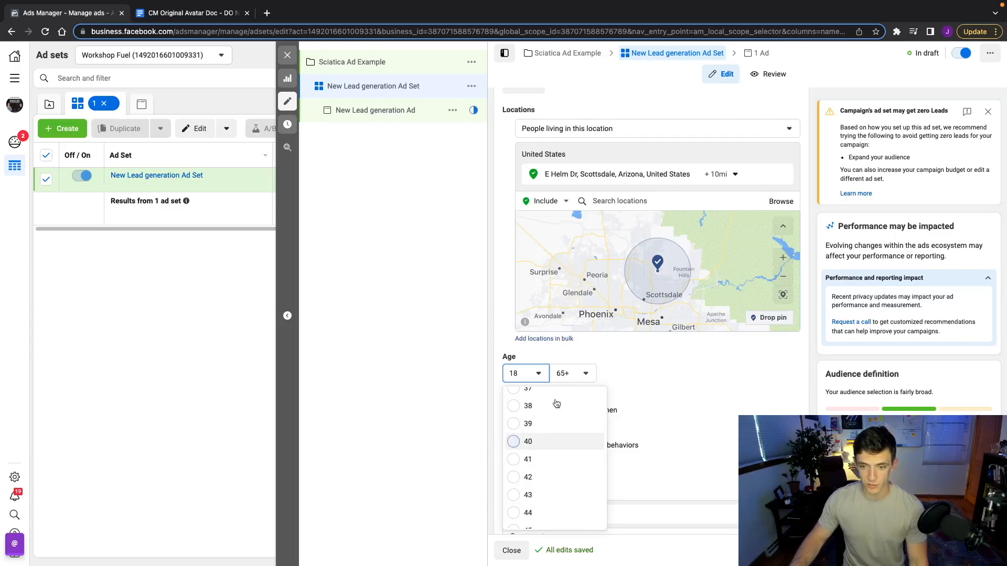
pyautogui.click(585, 373)
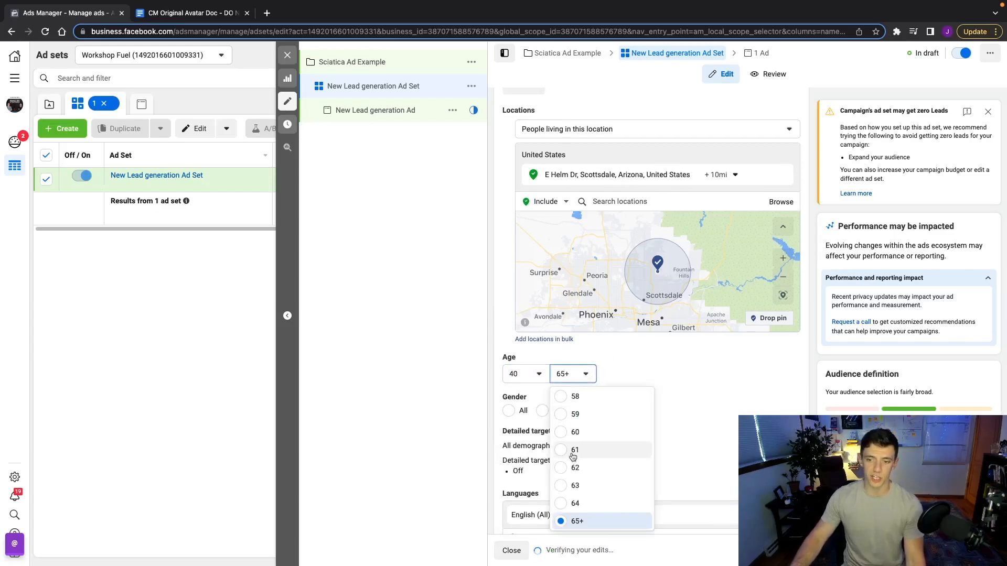
pyautogui.click(566, 433)
pyautogui.moveTo(565, 435)
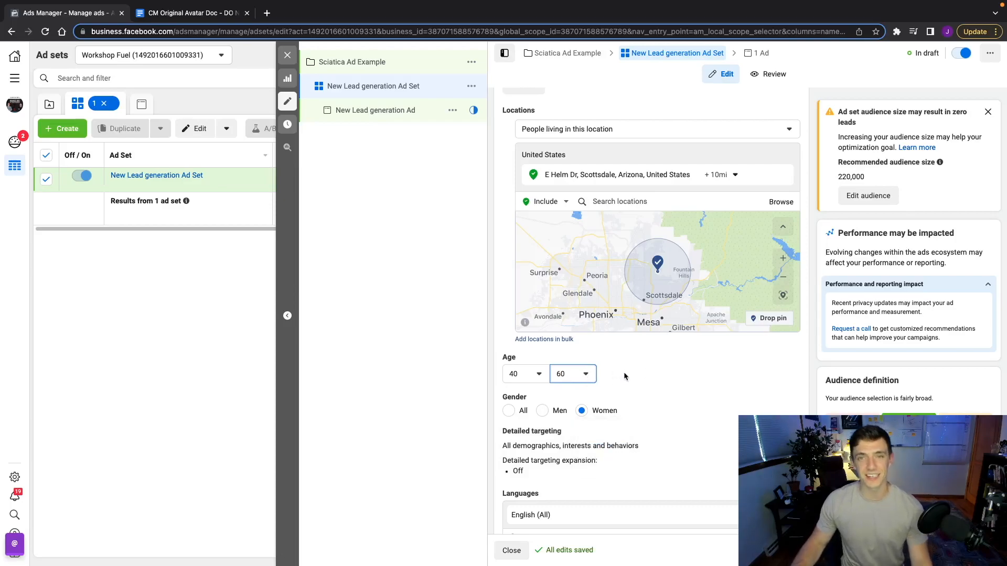
# Set the audience gender to Women only
pyautogui.scroll(-1, 592, 414)
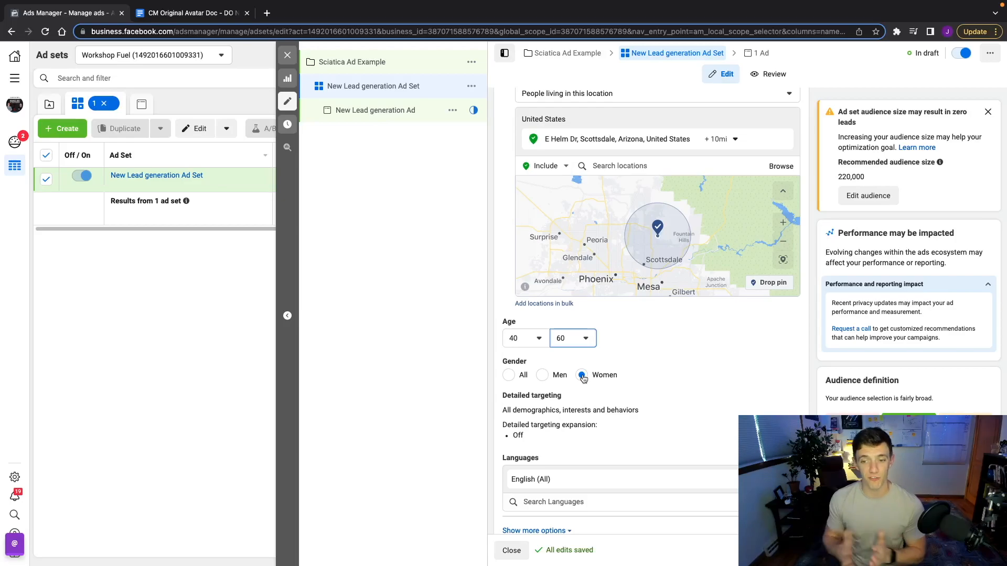
pyautogui.click(509, 376)
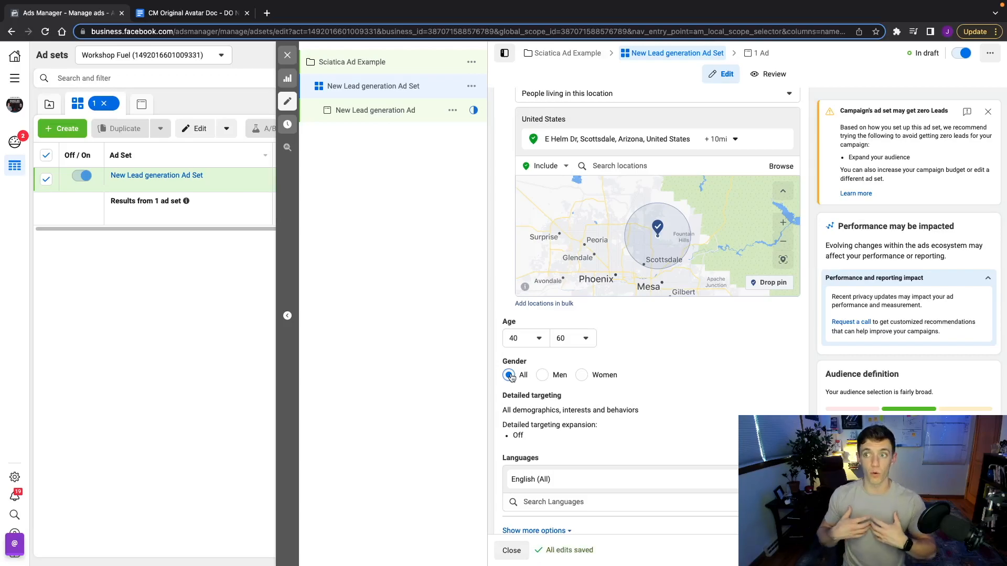
pyautogui.click(582, 375)
pyautogui.scroll(-2, 582, 376)
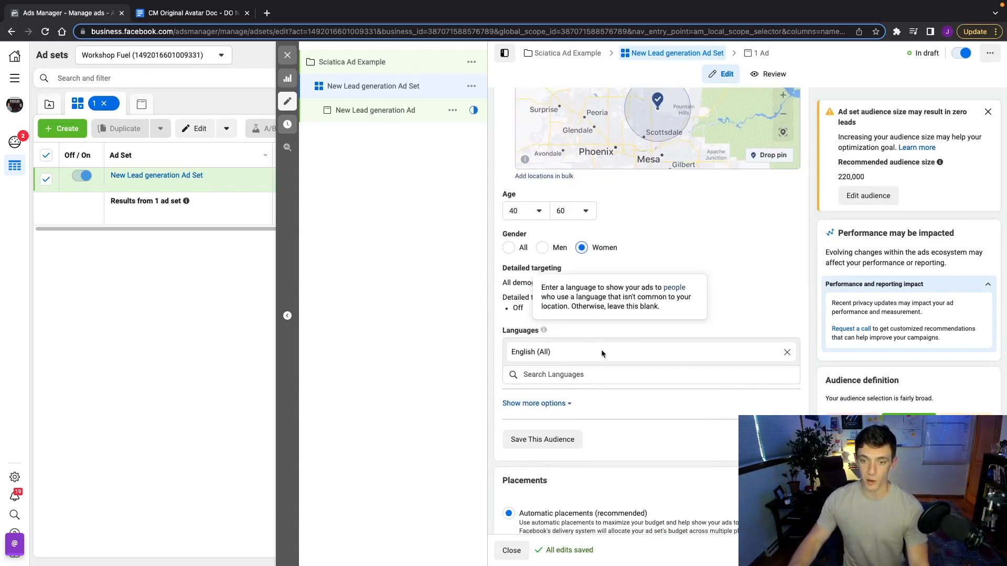
# Remove English (All), then re-add it as the audience language by searching 'english'
pyautogui.click(787, 353)
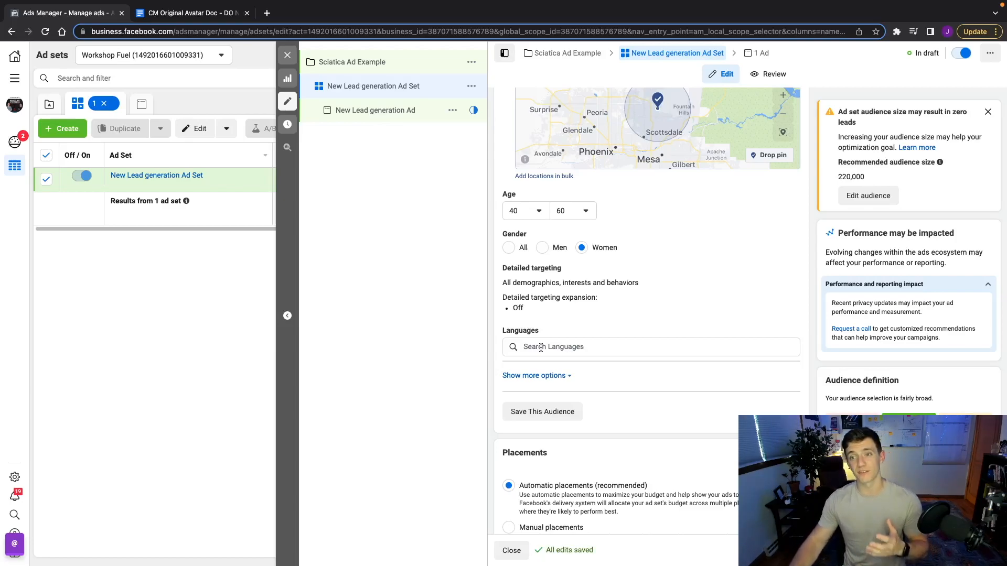
pyautogui.click(541, 349)
pyautogui.write('english')
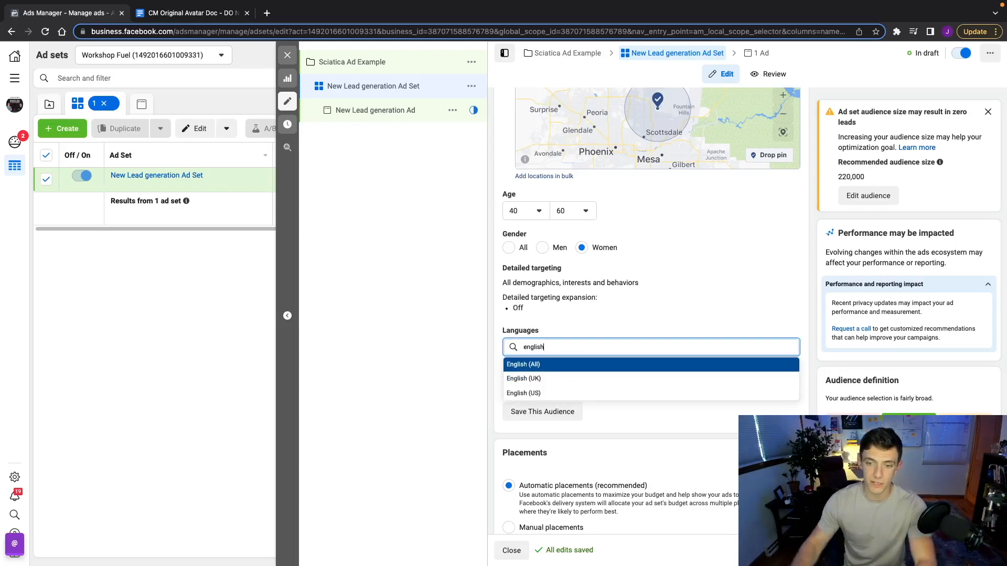
pyautogui.click(530, 366)
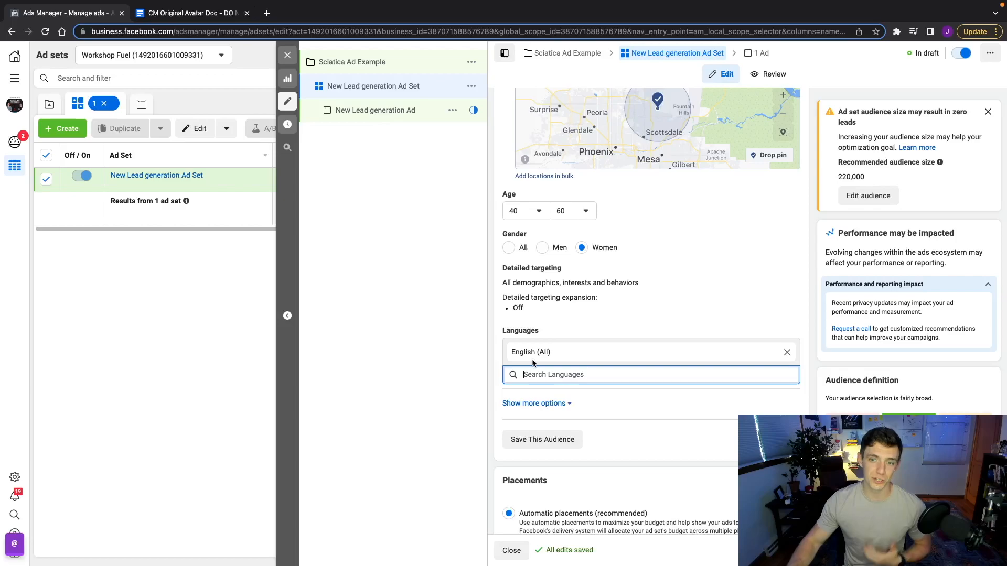
pyautogui.scroll(-3, 532, 363)
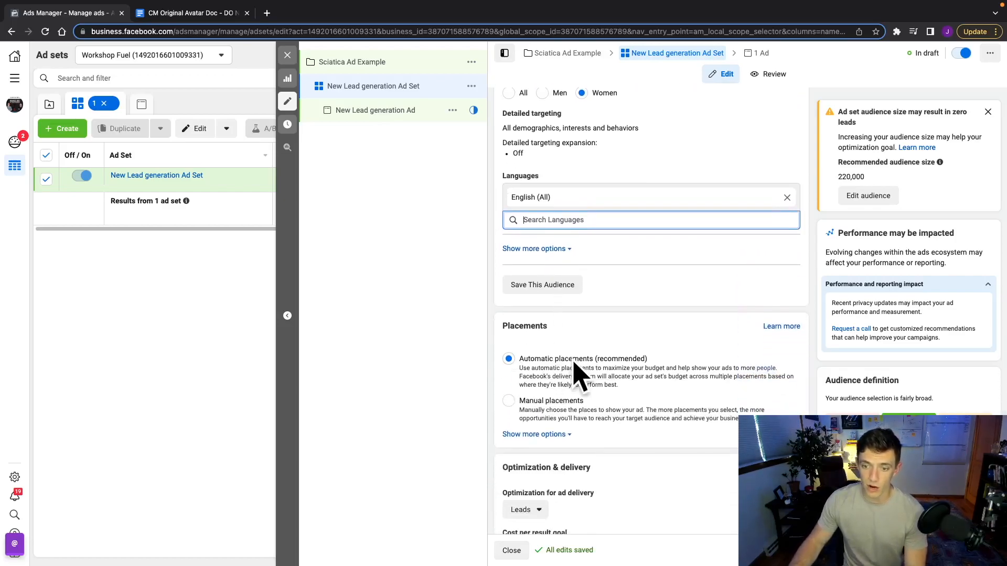
pyautogui.scroll(-1, 587, 368)
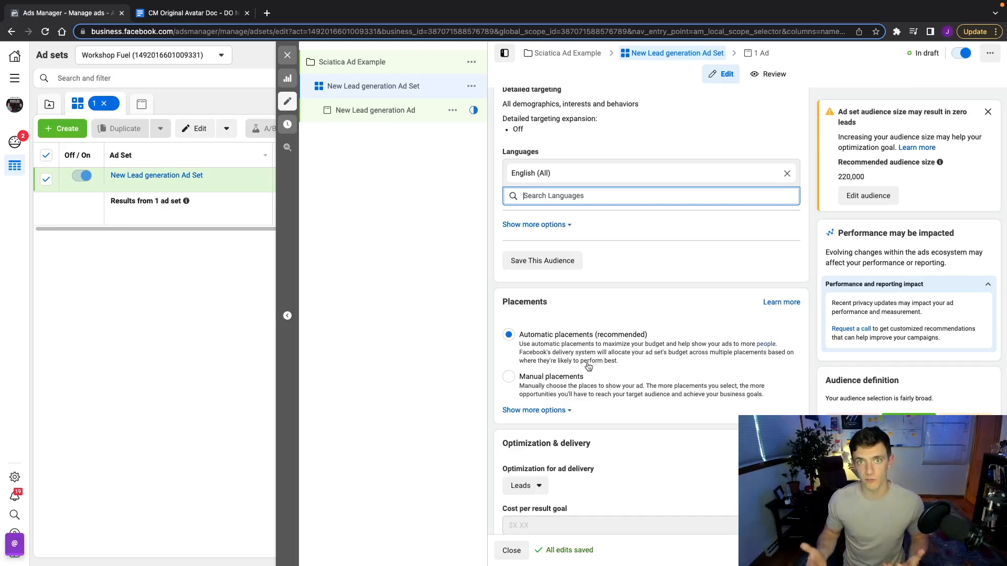
pyautogui.scroll(-1, 588, 366)
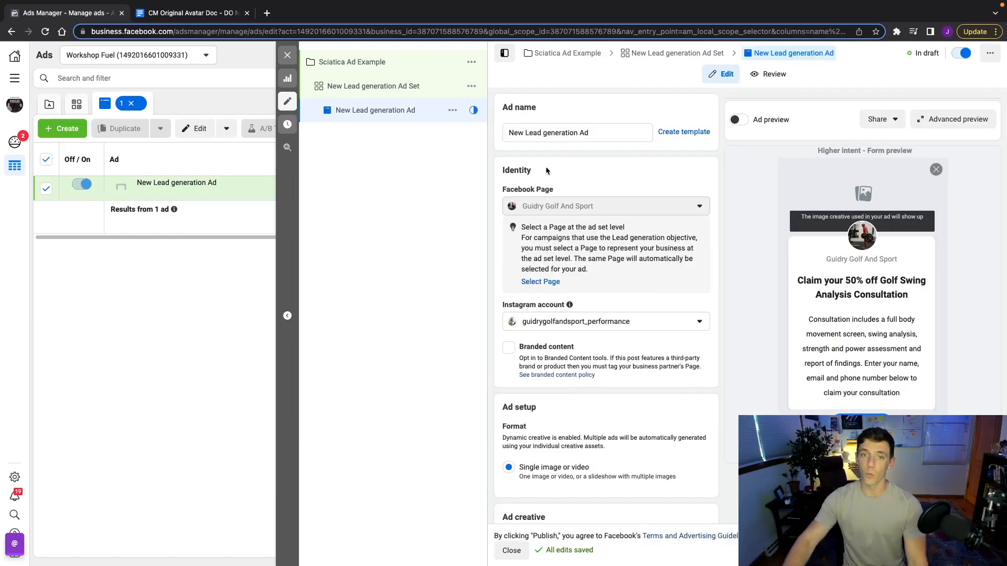
pyautogui.scroll(-1, 547, 171)
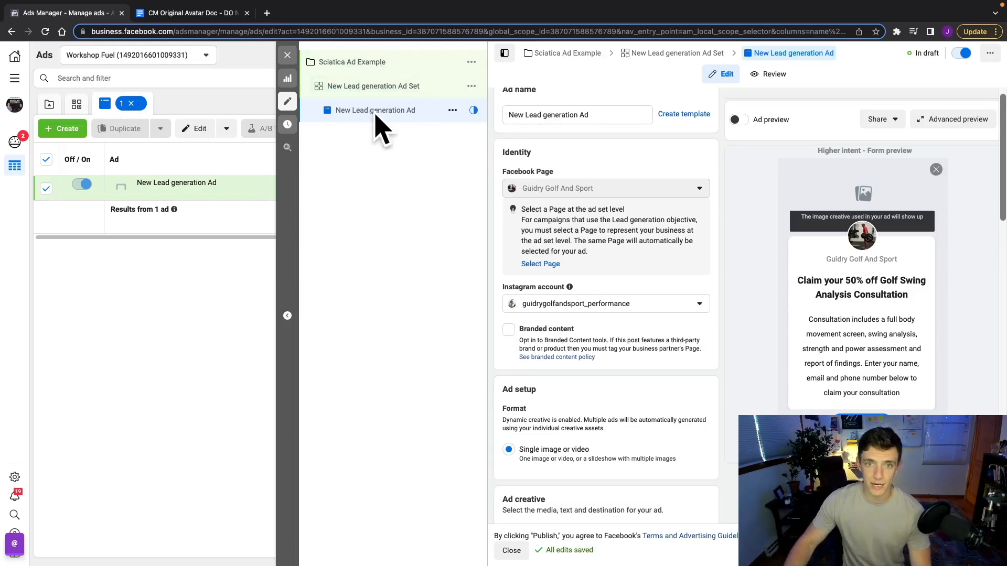
pyautogui.scroll(-1, 602, 210)
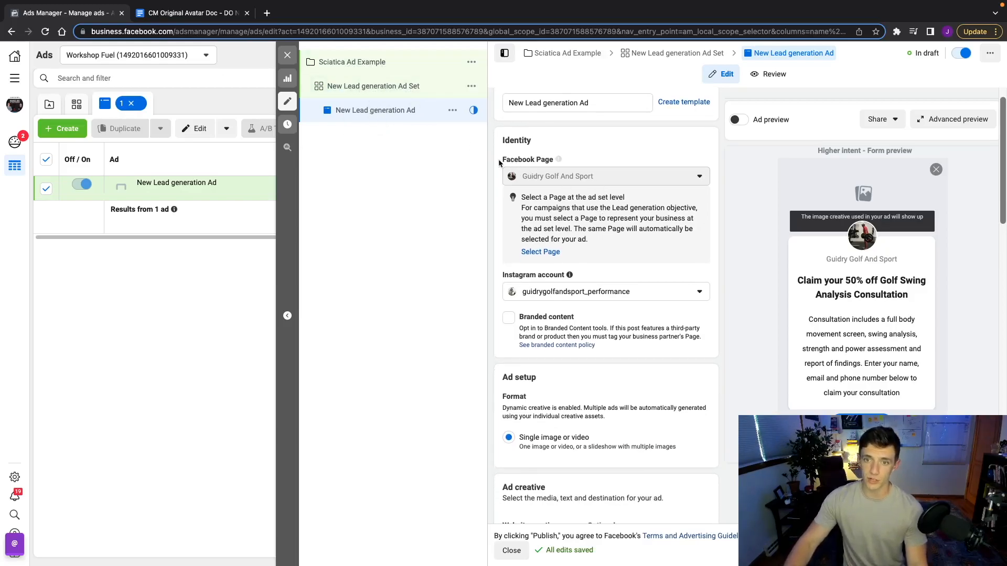
pyautogui.scroll(-2, 546, 163)
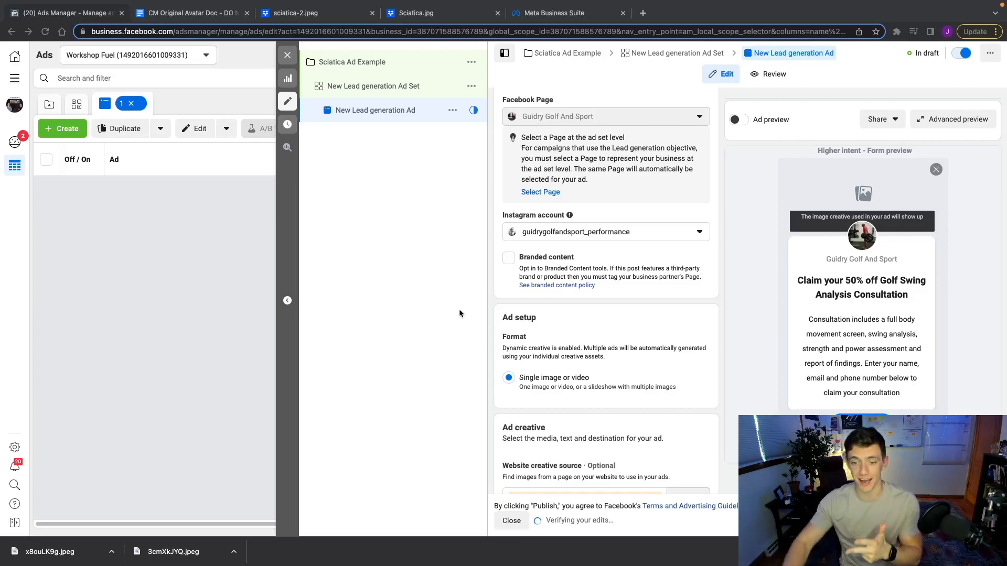
# Replace the website creative source URL with scottsdaleperformance.com and approve it
pyautogui.scroll(-3, 494, 338)
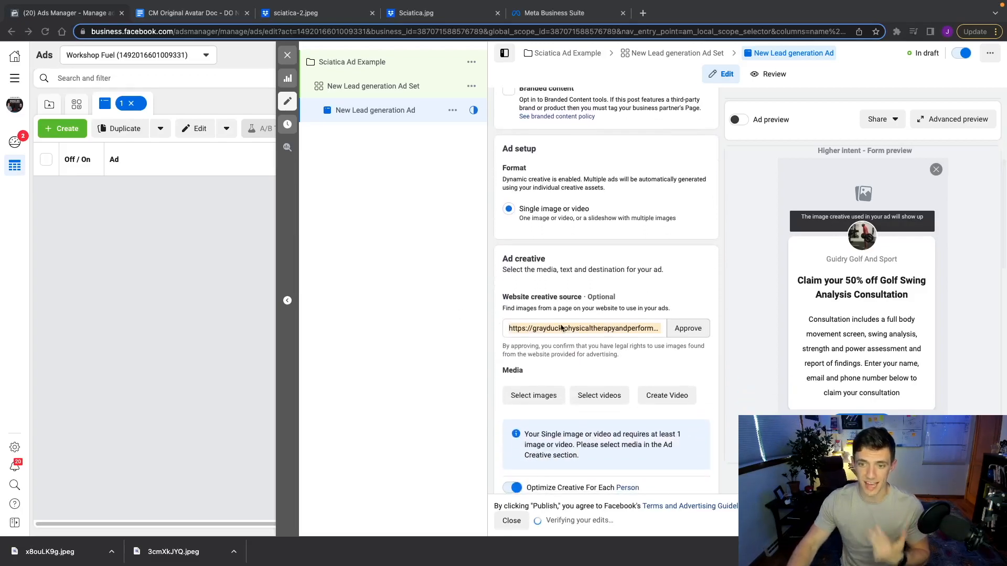
pyautogui.click(555, 328)
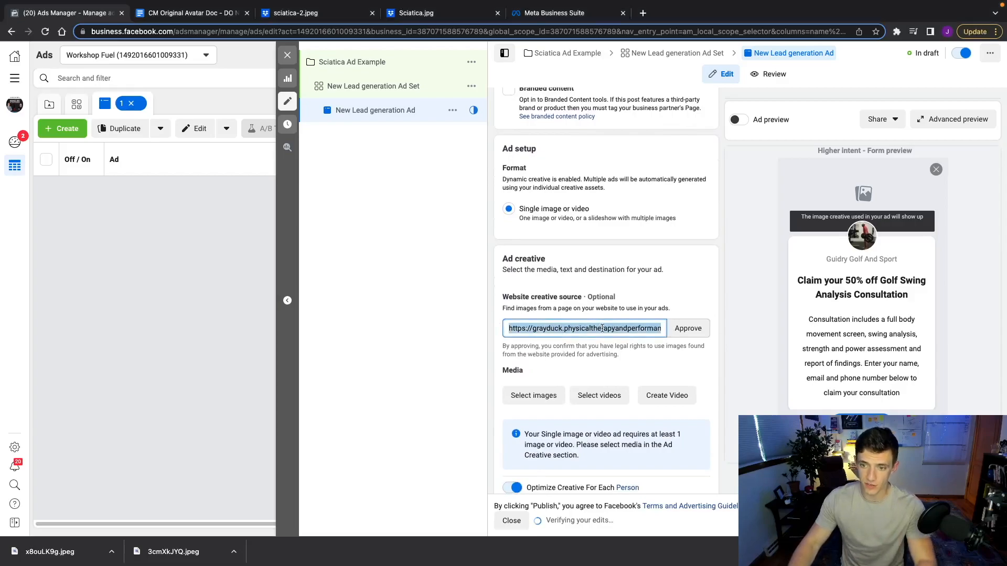
pyautogui.press('BackSpace')
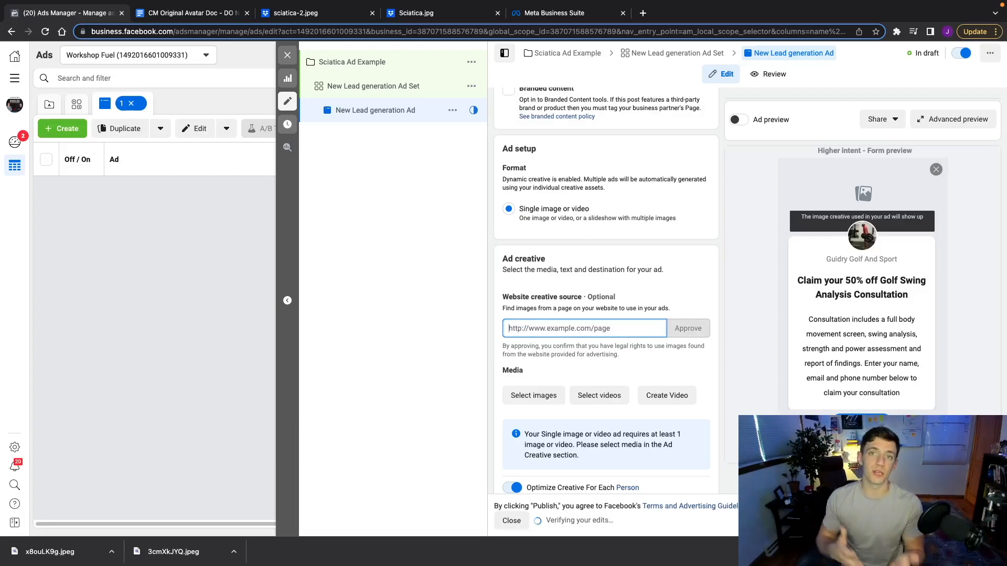
pyautogui.write('scott')
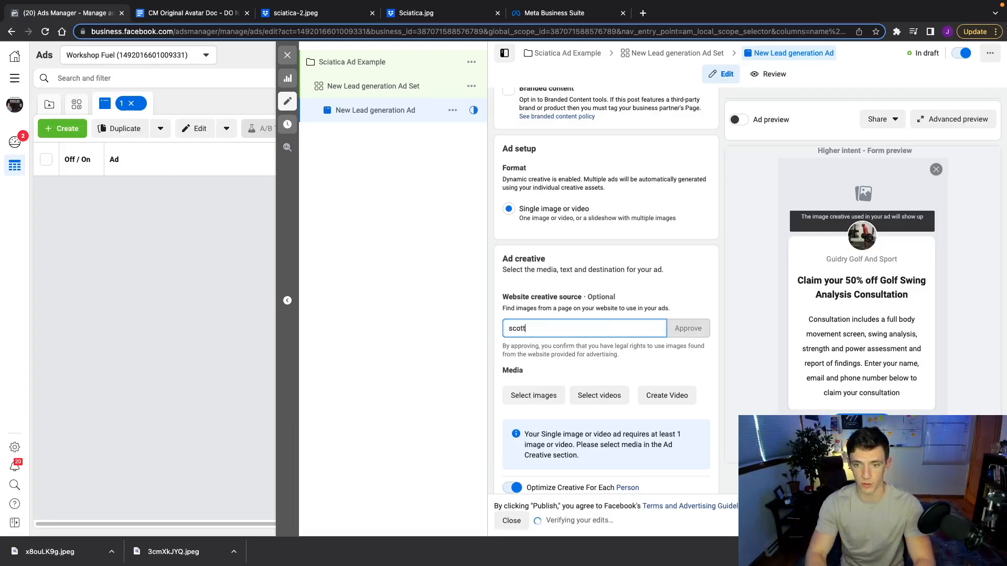
pyautogui.write('sdaleperformance.com')
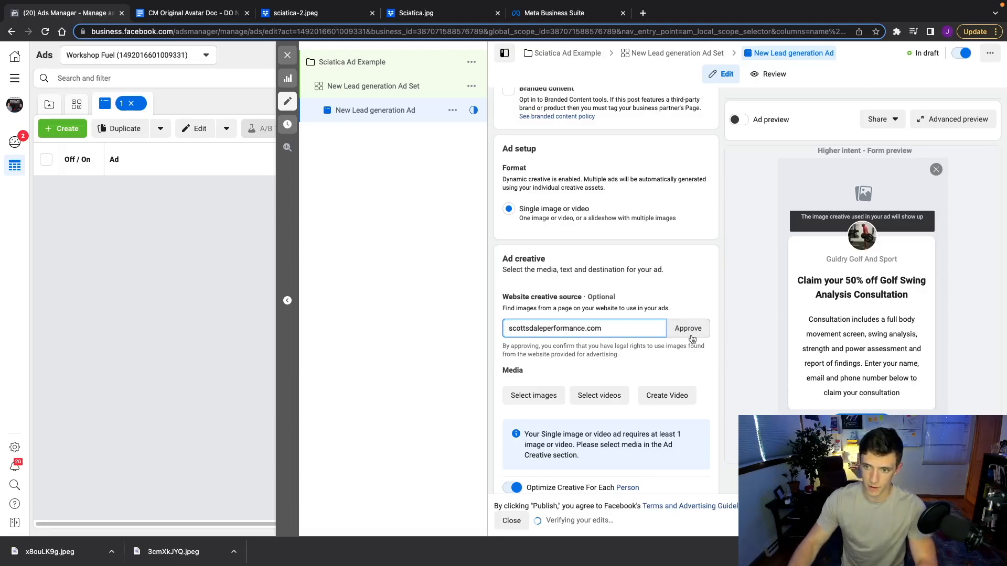
pyautogui.click(692, 339)
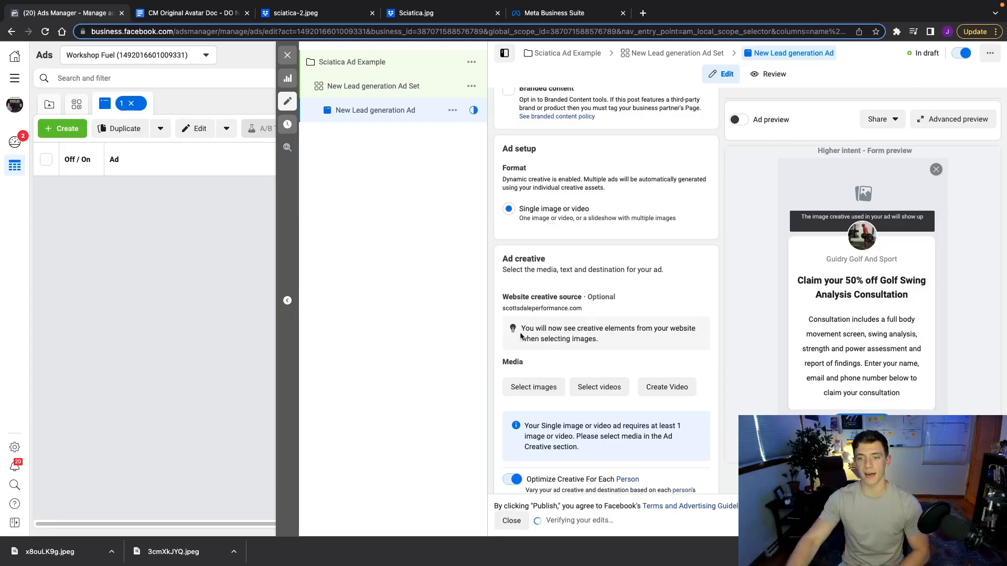
pyautogui.scroll(-2, 521, 336)
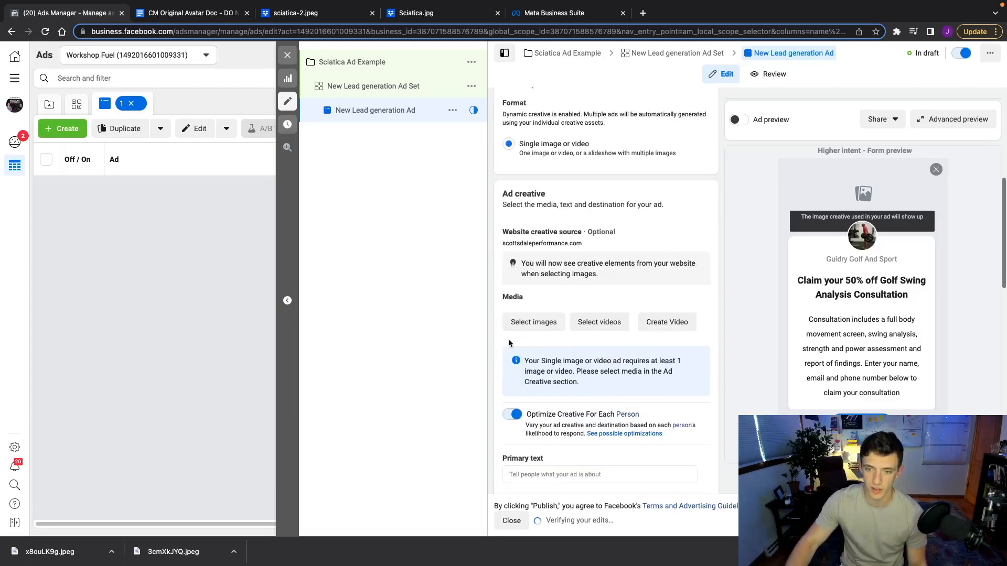
# Add the two sciatica images (514 × 395 and 960 × 960) as the ad's media
pyautogui.click(524, 317)
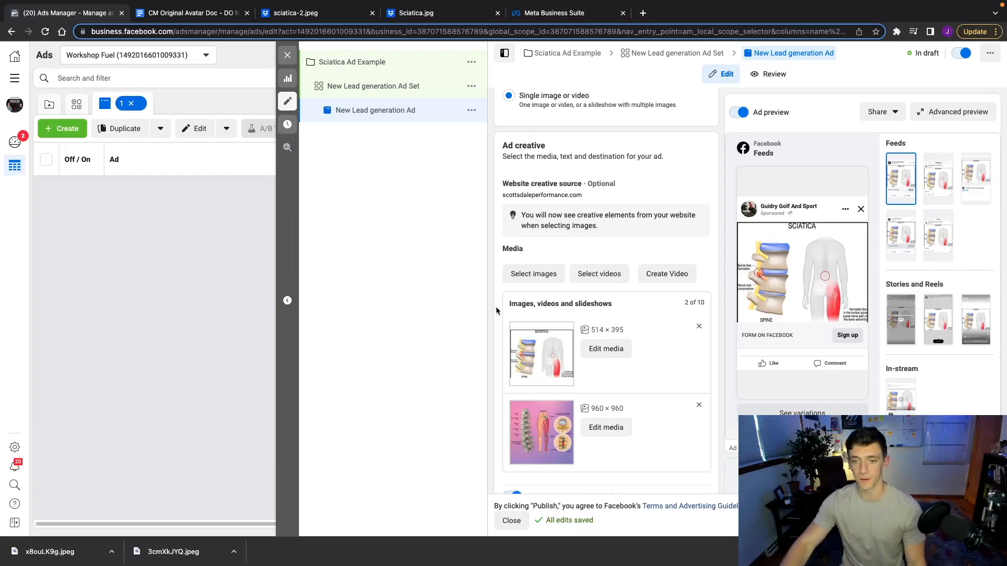
pyautogui.scroll(-4, 495, 309)
pyautogui.scroll(-1, 496, 310)
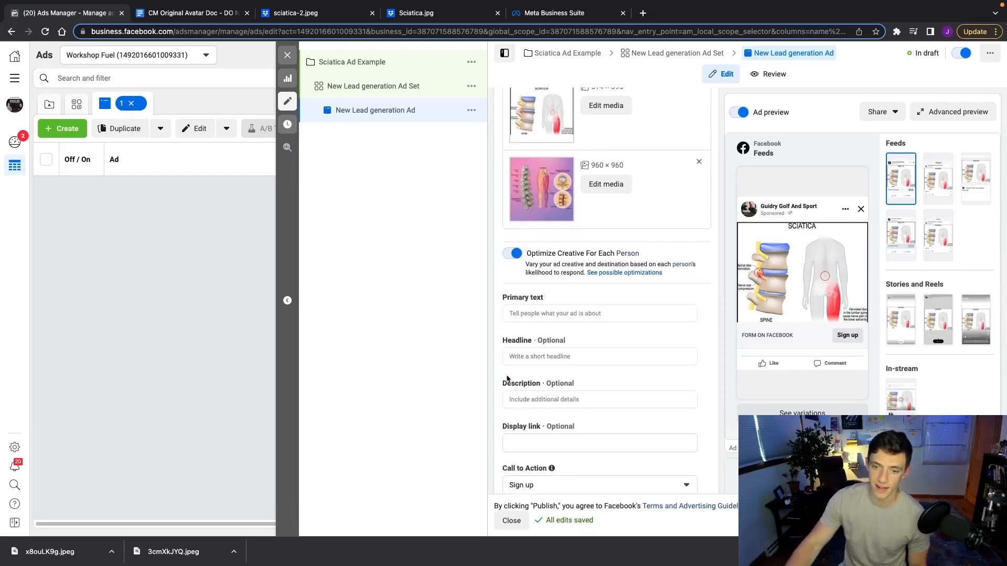
# Enter three headlines from the avatar doc, starting with 'Want a sciatica-free Season?'
pyautogui.scroll(-1, 493, 419)
pyautogui.scroll(-1, 492, 423)
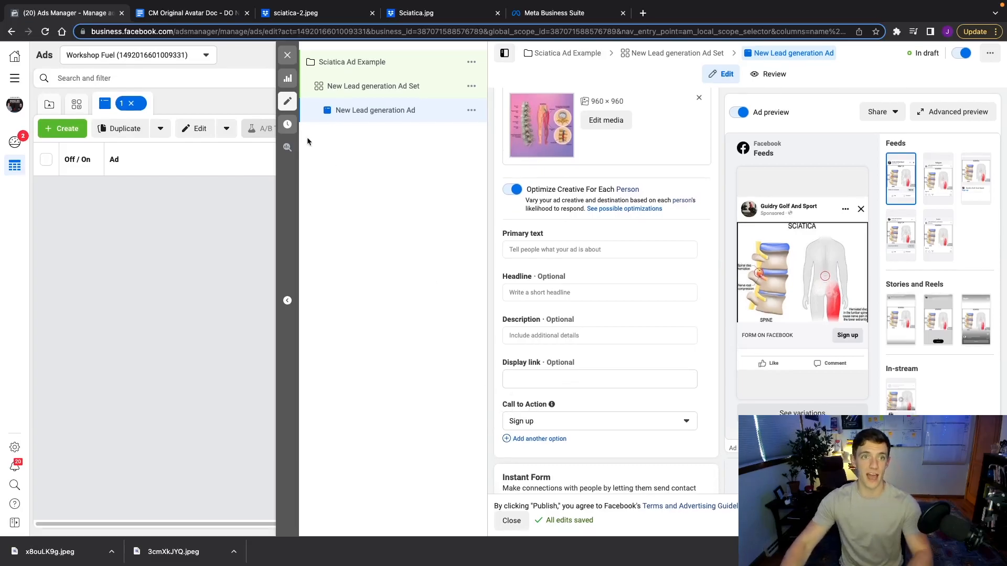
pyautogui.click(202, 16)
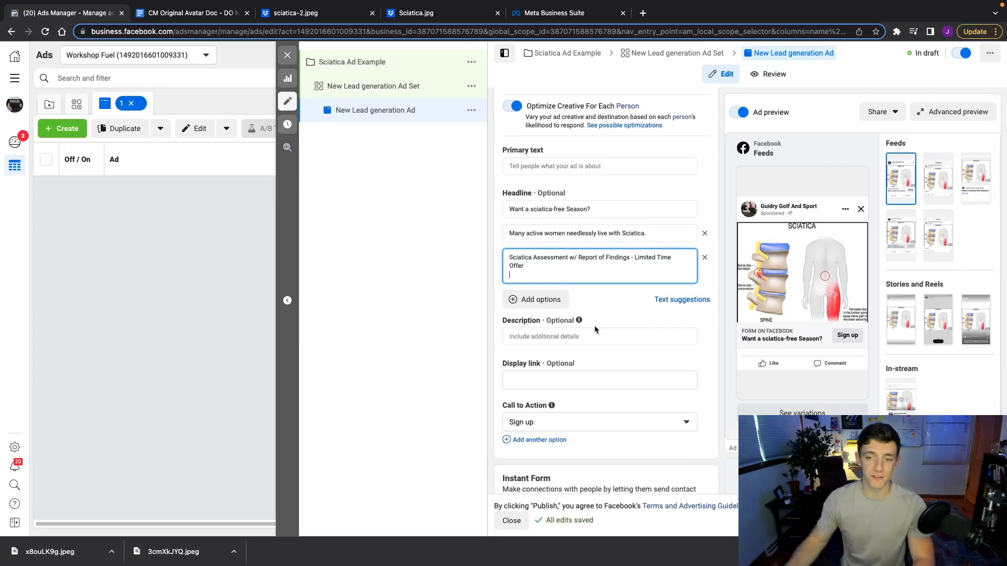
pyautogui.click(524, 166)
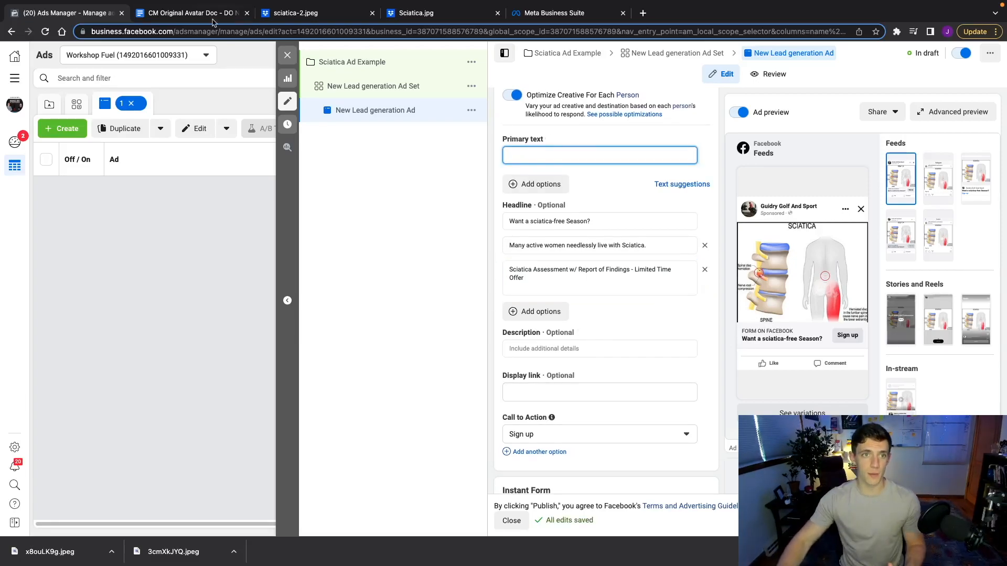
# Copy the doc's RQ 1 line 'Want a sciatica-free season?' into the ad's Primary text
pyautogui.click(195, 14)
pyautogui.click(347, 206)
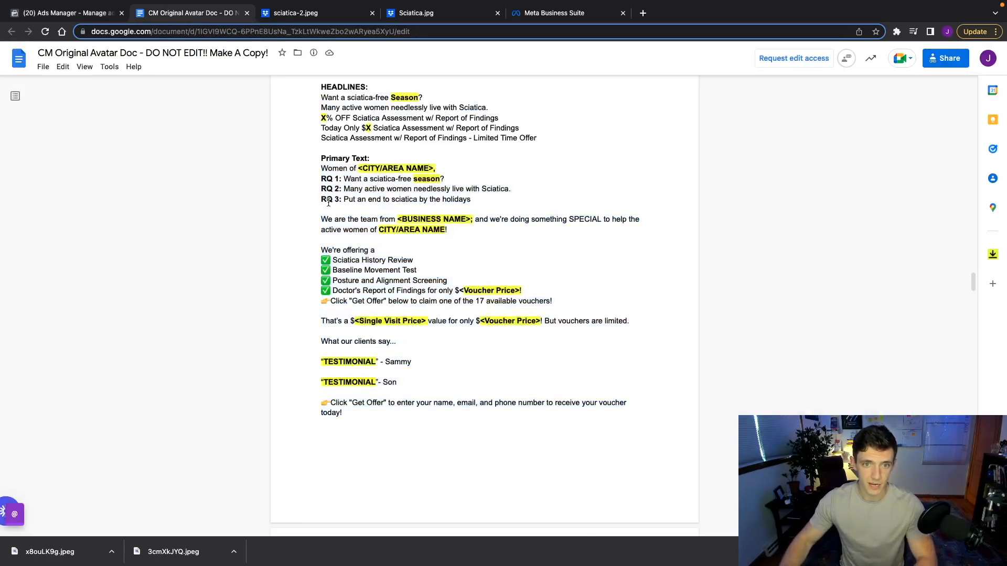
pyautogui.moveTo(322, 178); pyautogui.dragTo(473, 199)
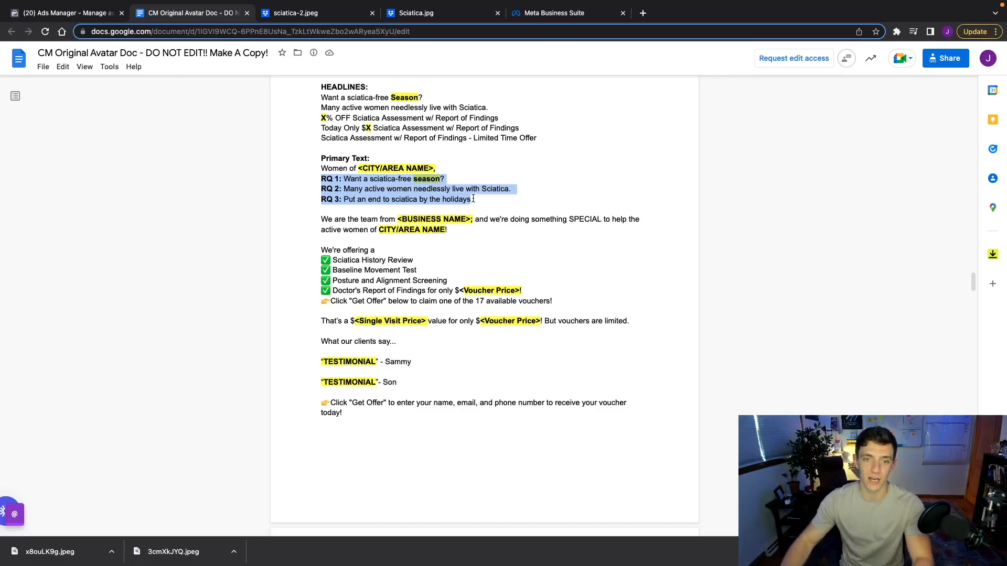
pyautogui.click(382, 207)
pyautogui.moveTo(321, 178); pyautogui.dragTo(472, 200)
pyautogui.click(331, 181)
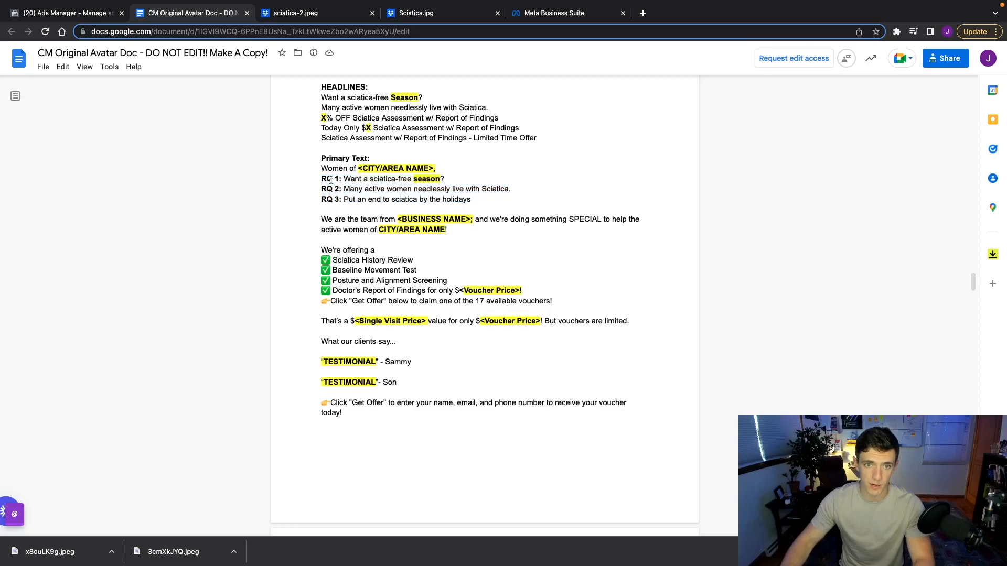
pyautogui.moveTo(322, 180); pyautogui.dragTo(475, 200)
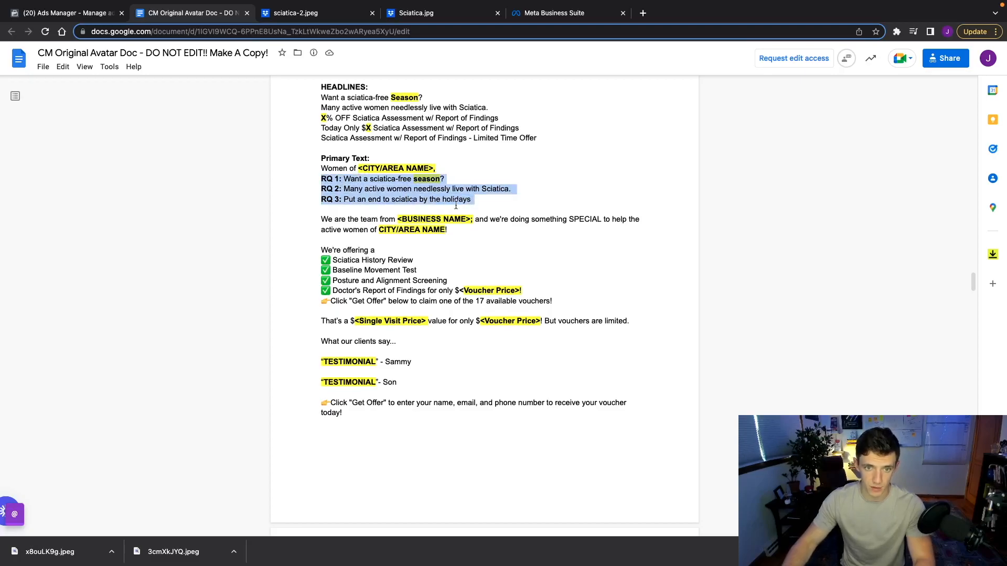
pyautogui.click(345, 179)
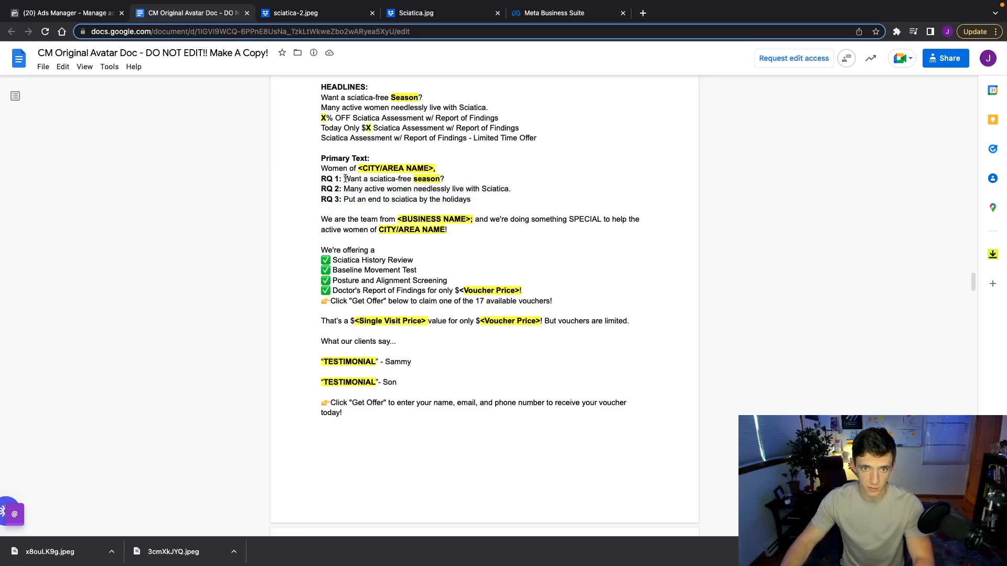
pyautogui.moveTo(345, 178); pyautogui.dragTo(446, 180)
pyautogui.hotkey('ctrl', 'c')
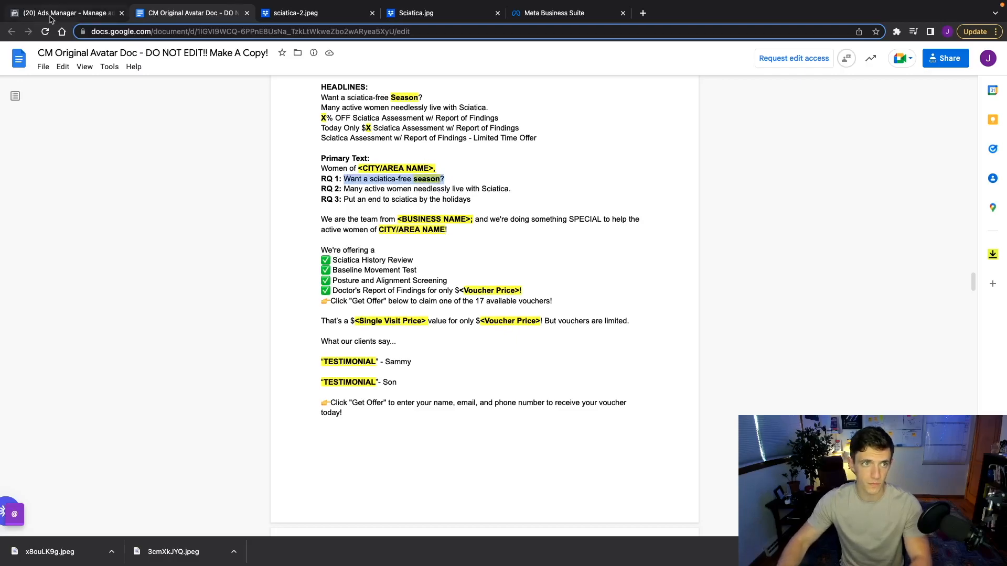
pyautogui.hotkey('ctrl', 'shift', 'Tab')
pyautogui.hotkey('ctrl', 'v')
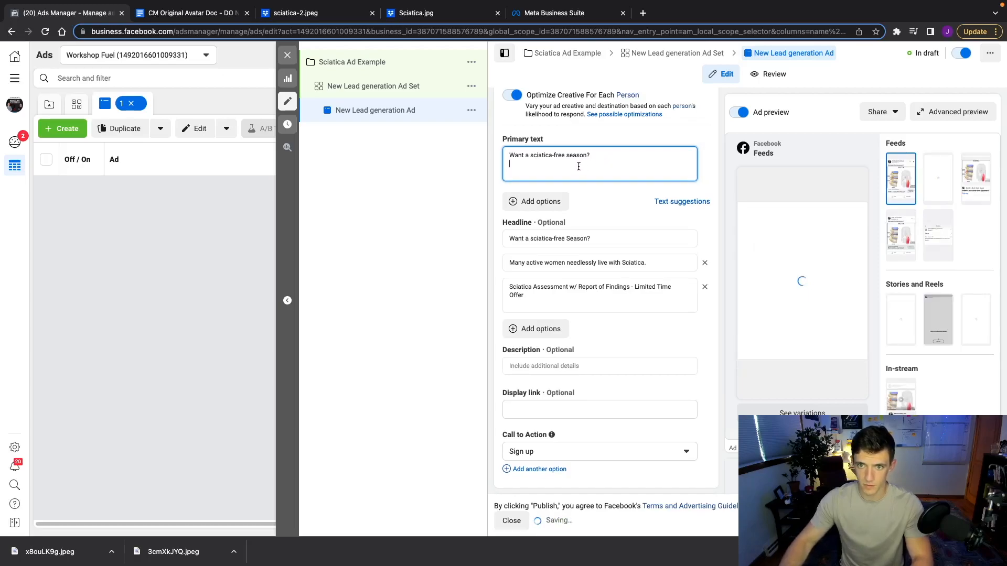
# Paste the doc's body copy, 'We are the team' through 'today!', under the opening question
pyautogui.click(188, 13)
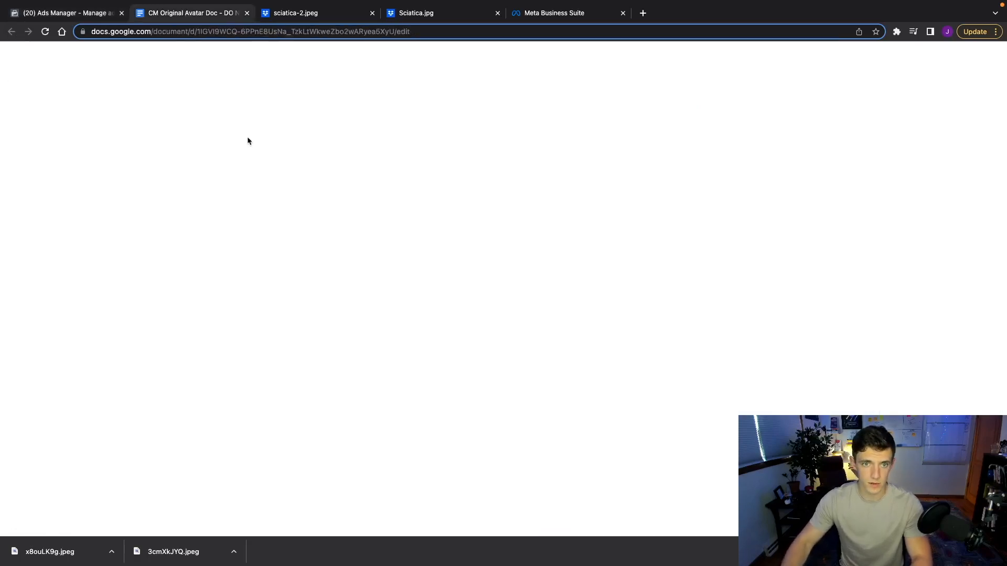
pyautogui.moveTo(320, 217); pyautogui.dragTo(346, 415)
pyautogui.click(54, 12)
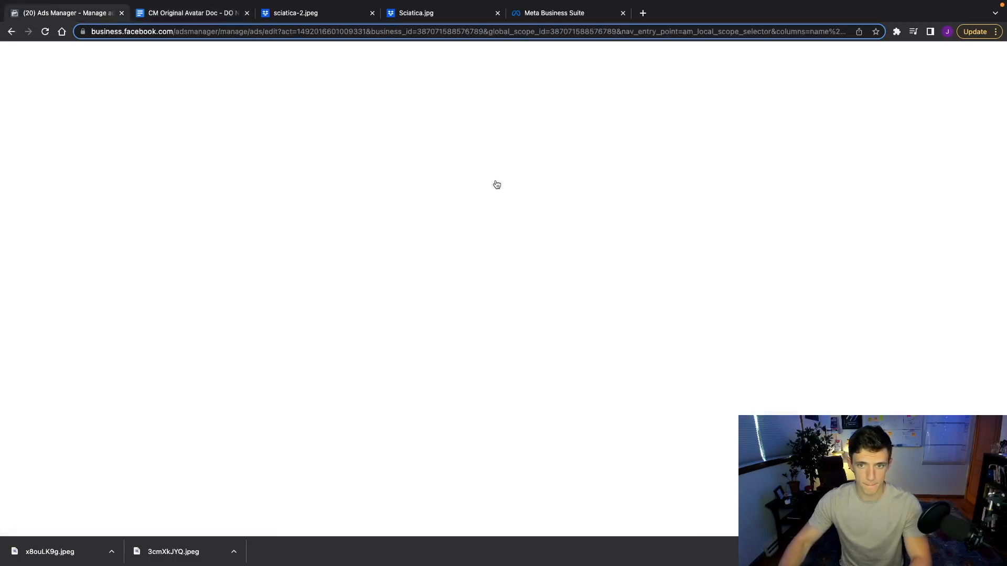
pyautogui.hotkey('ctrl', 'v')
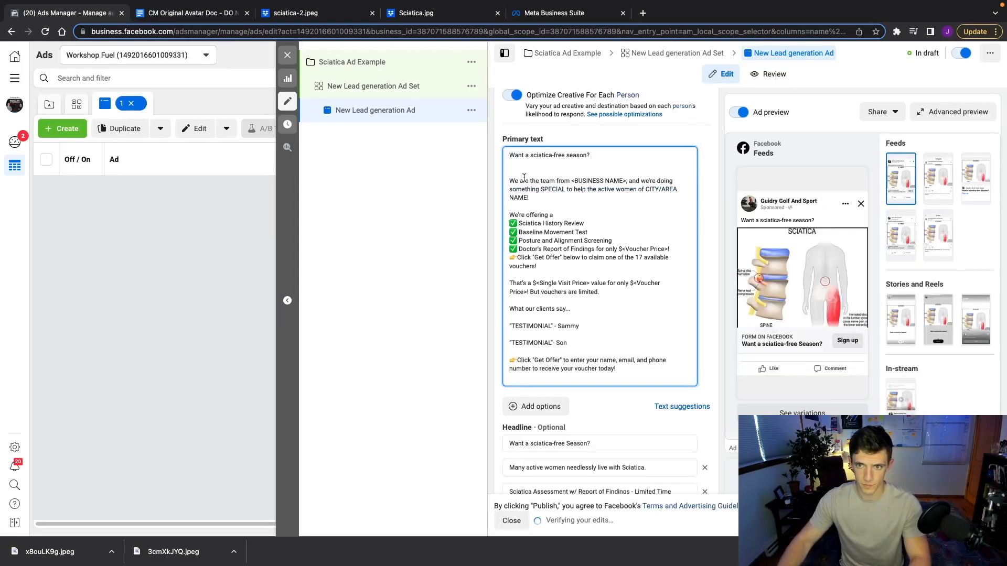
pyautogui.click(509, 180)
pyautogui.press('BackSpace')
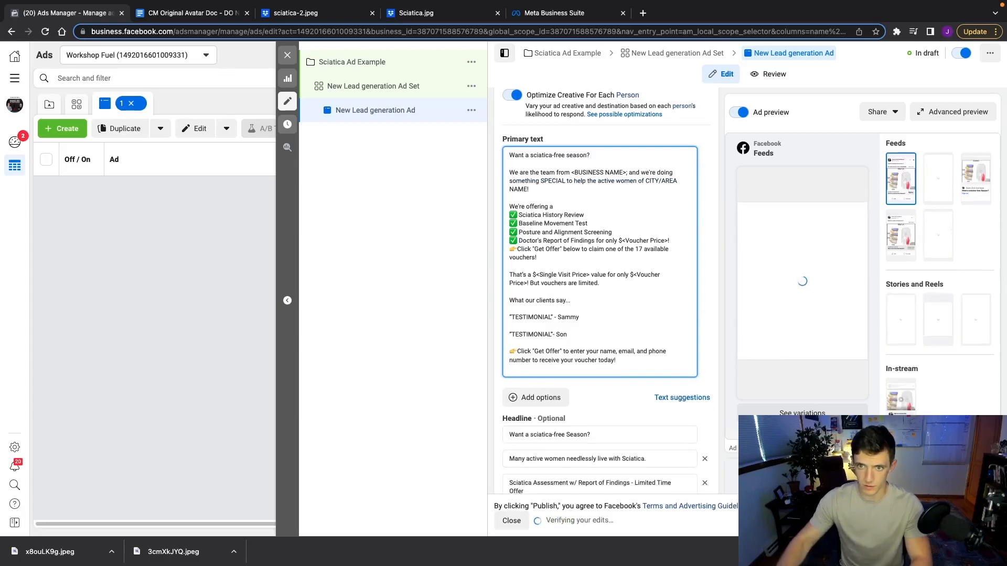
# Add a second primary text variation with the full copy, opening with the RQ 2 line
pyautogui.click(534, 397)
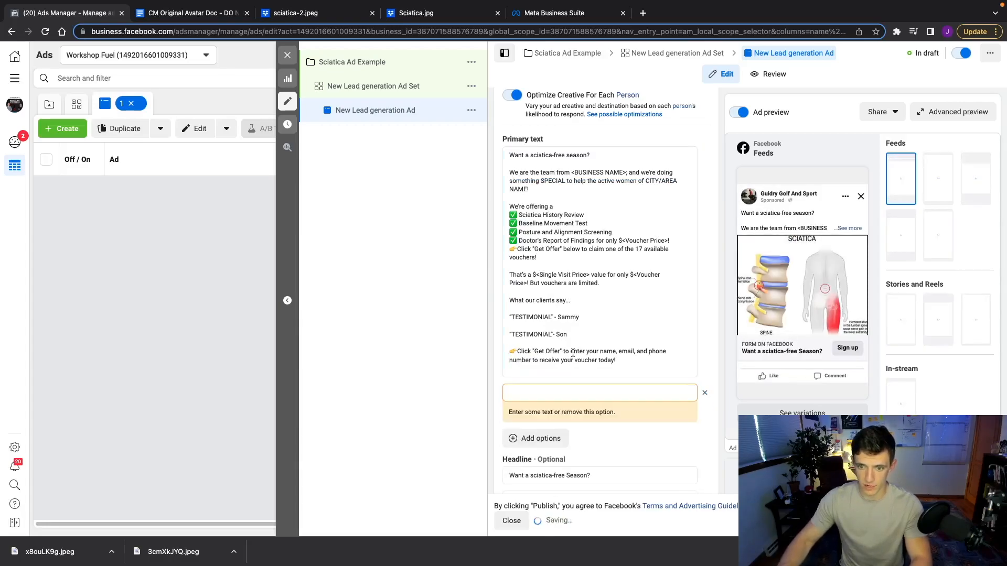
pyautogui.moveTo(617, 361); pyautogui.dragTo(480, 153)
pyautogui.hotkey('ctrl', 'c')
pyautogui.click(539, 392)
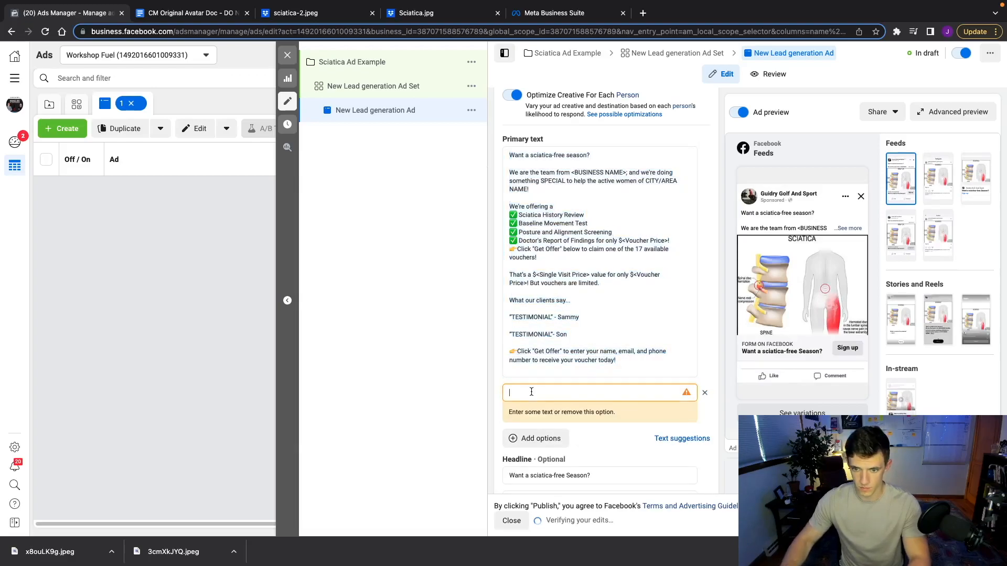
pyautogui.hotkey('ctrl', 'v')
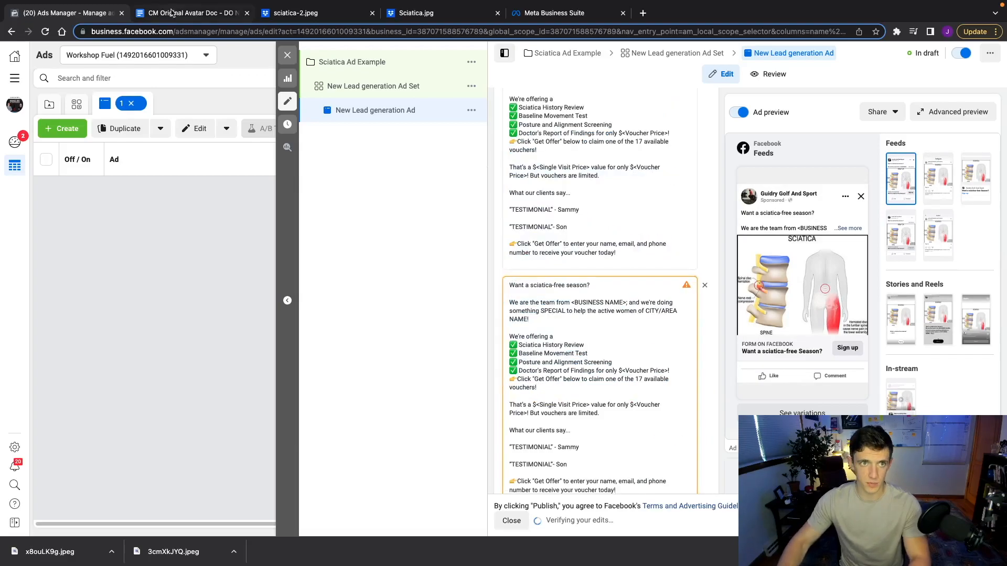
pyautogui.click(178, 13)
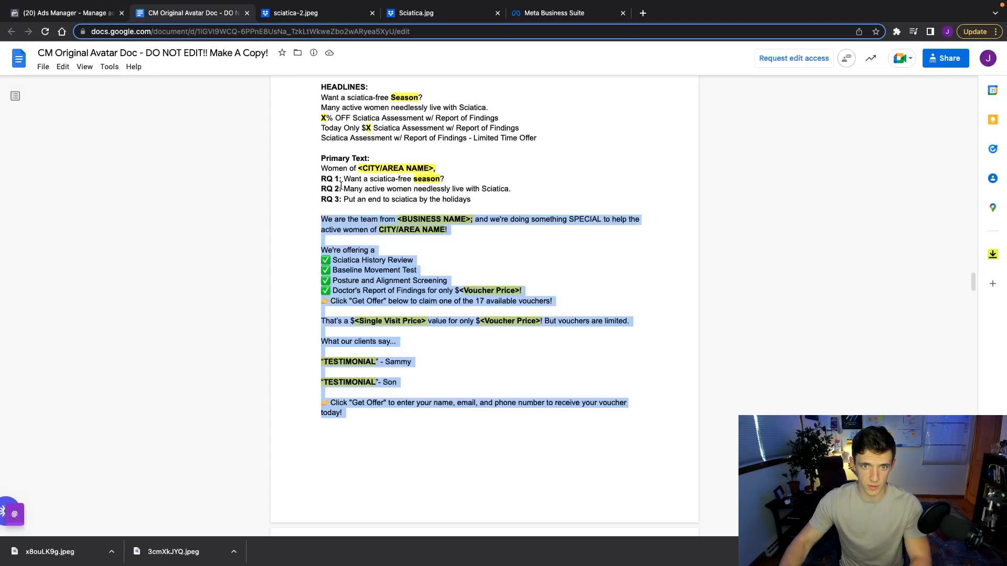
pyautogui.moveTo(343, 189); pyautogui.dragTo(512, 189)
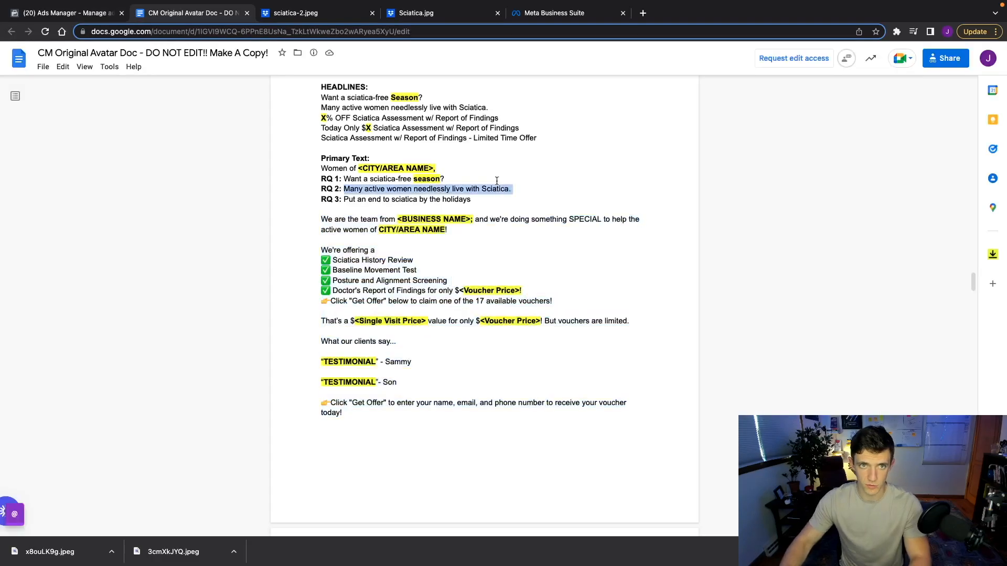
pyautogui.click(62, 14)
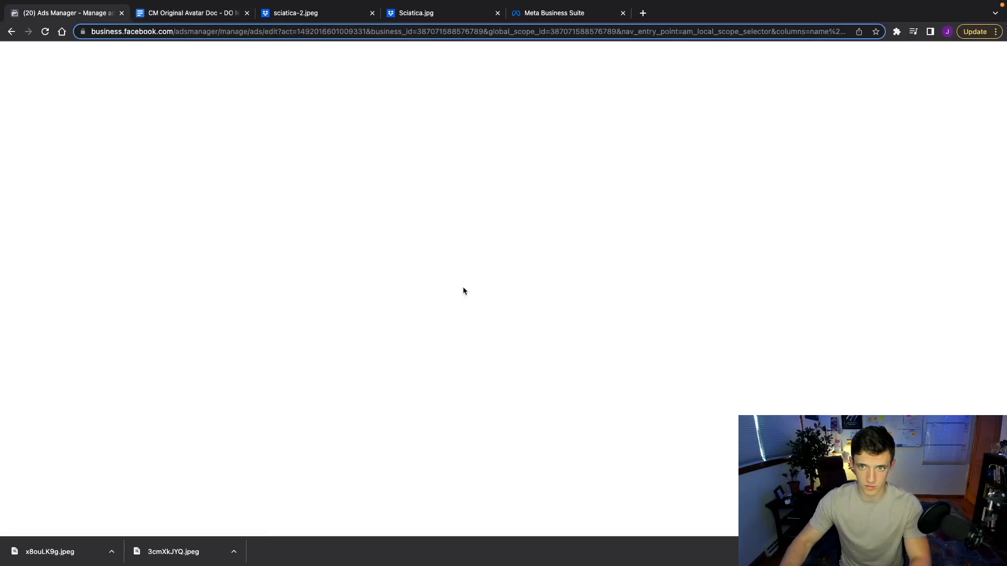
pyautogui.tripleClick(526, 286)
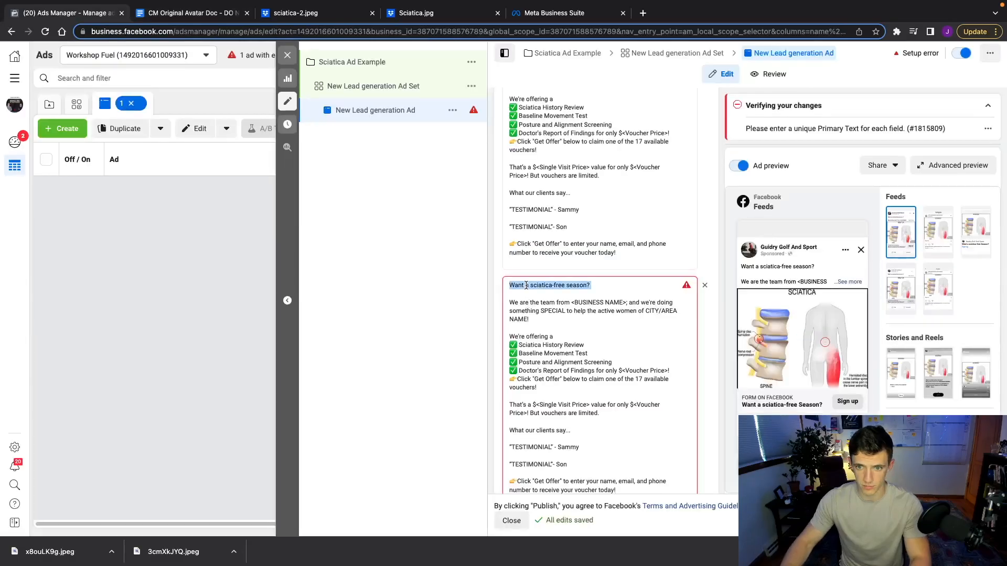
pyautogui.press('super+v')
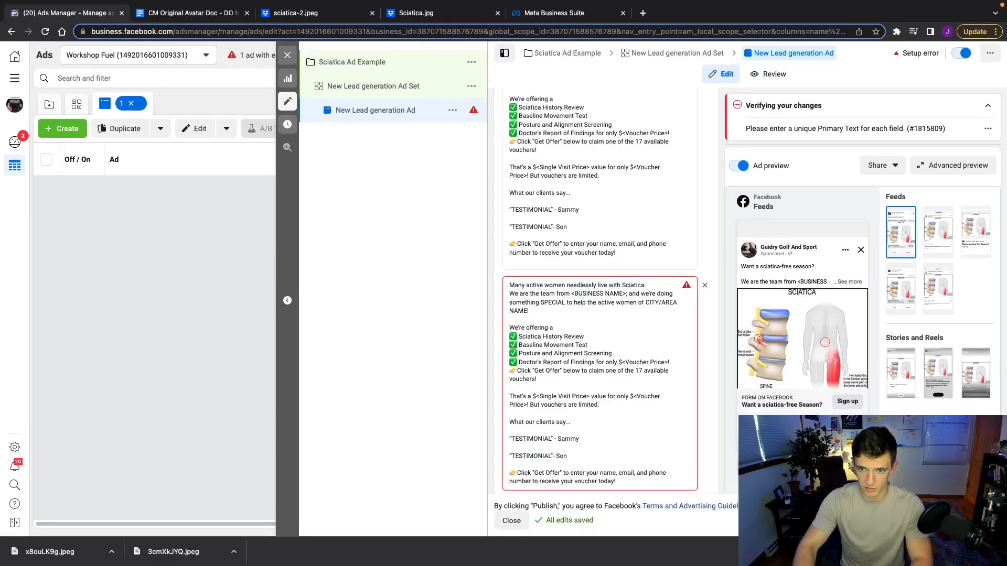
# Add a third primary text variation with the full copy, opening with the RQ 3 line
pyautogui.scroll(-5, 539, 218)
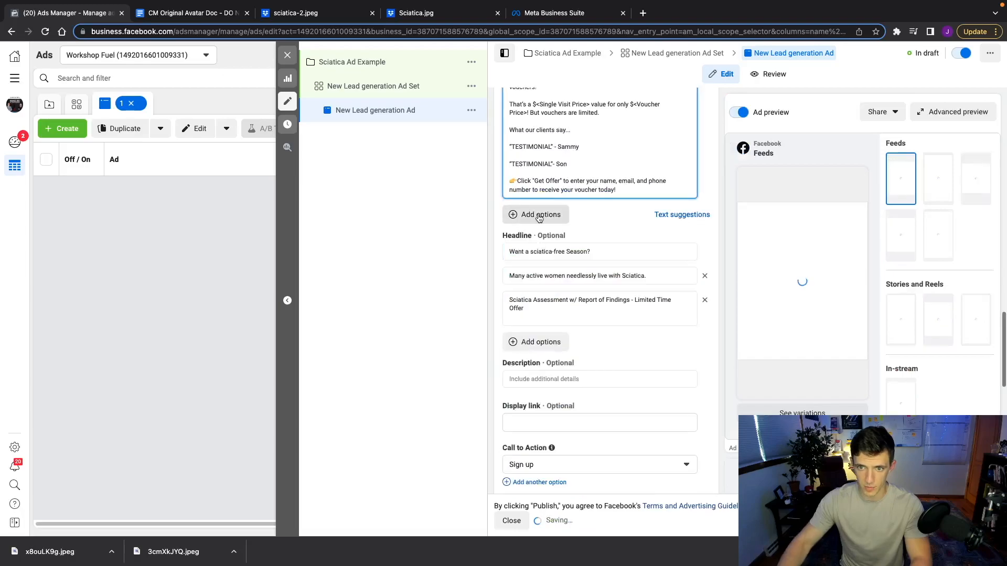
pyautogui.click(539, 216)
pyautogui.press('super+v')
pyautogui.scroll(10, 532, 313)
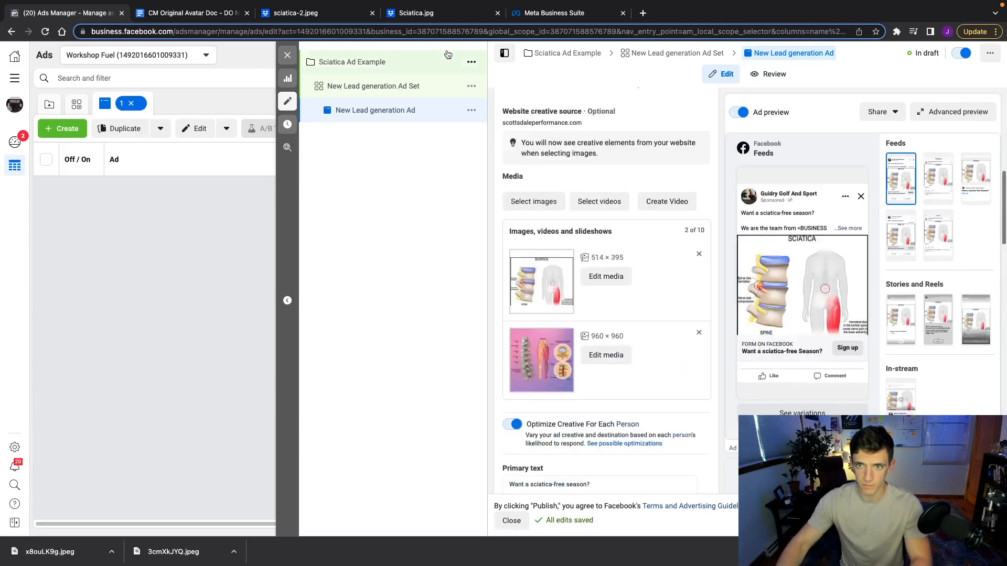
pyautogui.press('super+a')
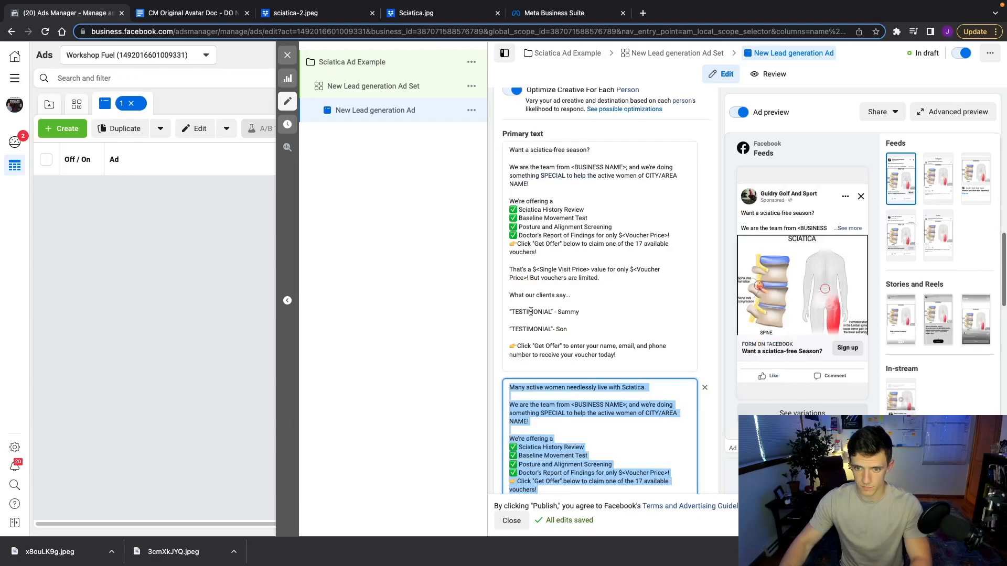
pyautogui.scroll(-5, 531, 314)
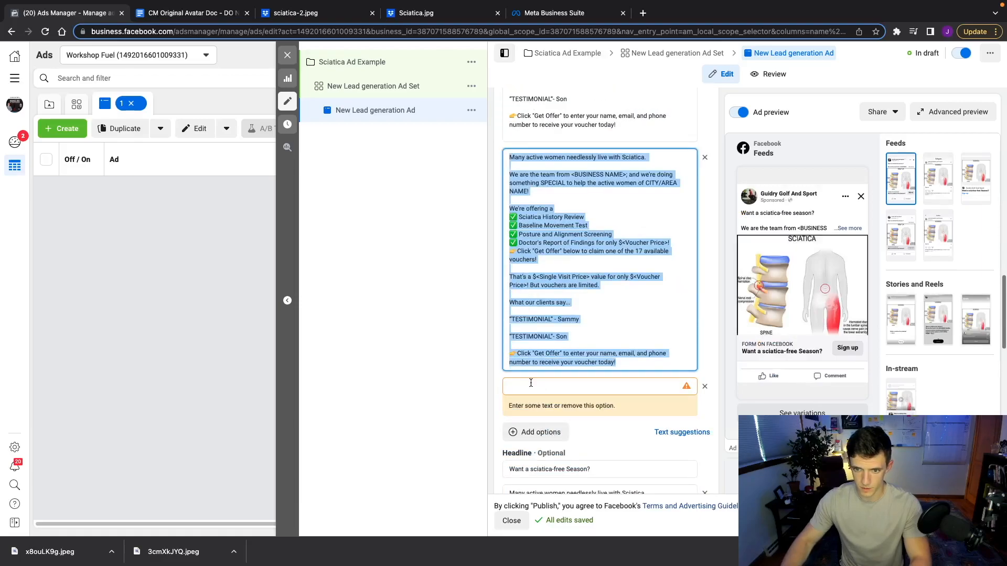
pyautogui.click(531, 383)
pyautogui.press('super+v')
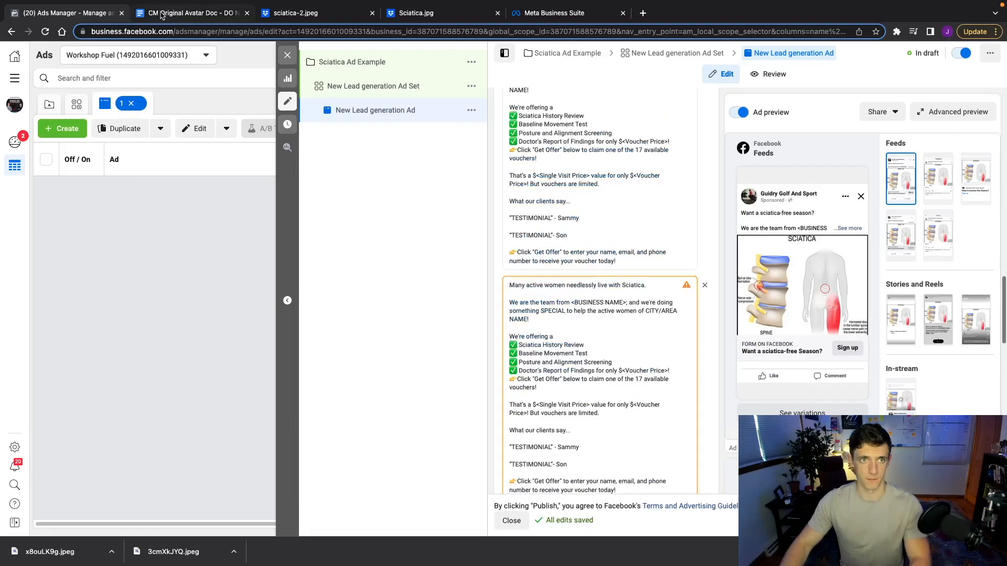
pyautogui.click(162, 14)
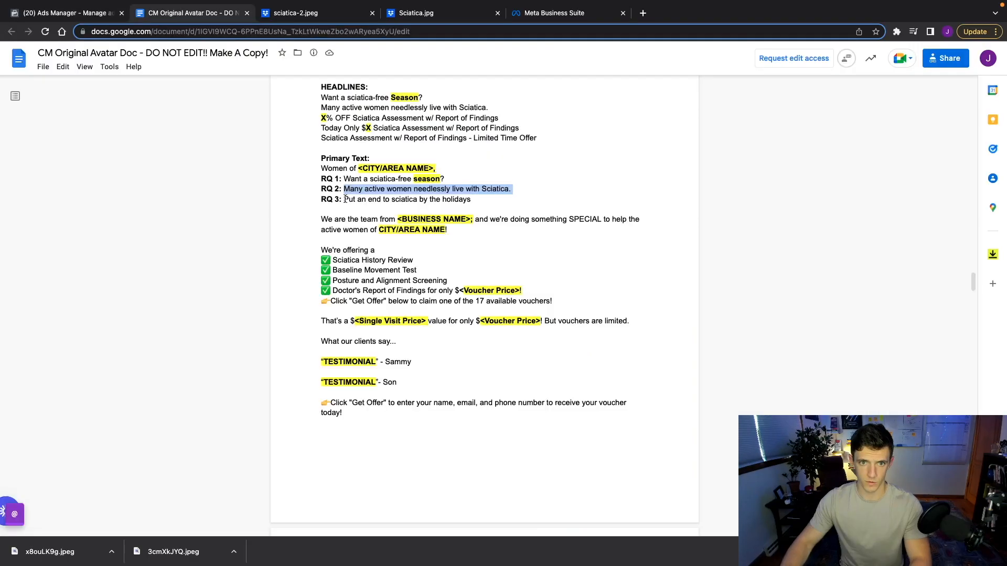
pyautogui.moveTo(344, 200); pyautogui.dragTo(462, 198)
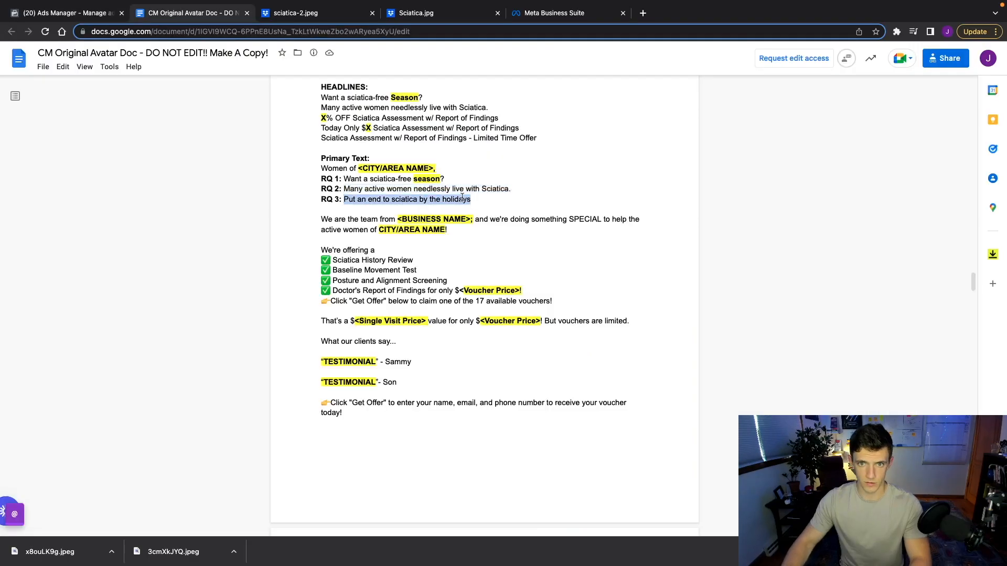
pyautogui.hotkey('ctrl', 'shift', 'Tab')
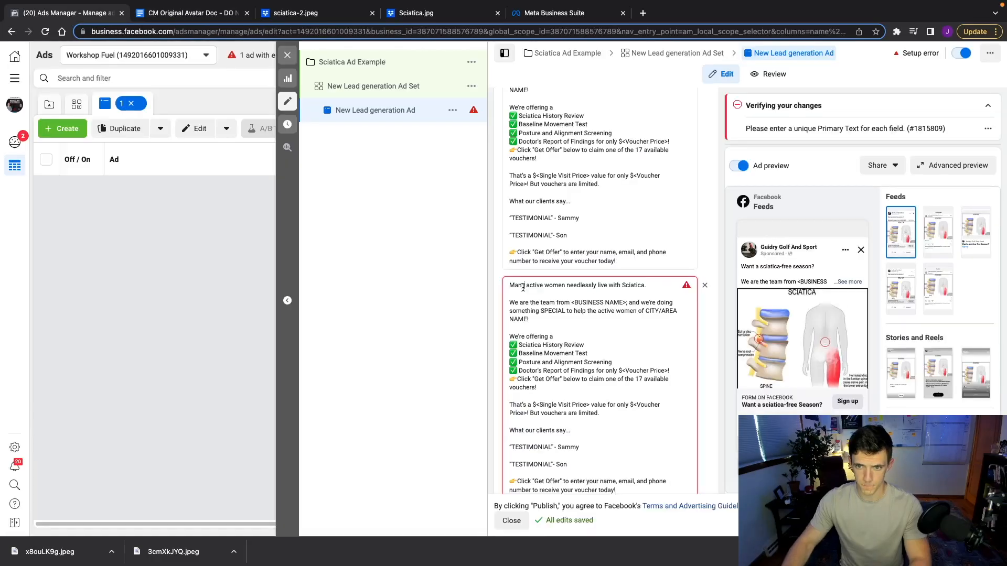
pyautogui.tripleClick(523, 287)
pyautogui.hotkey('ctrl', 'v')
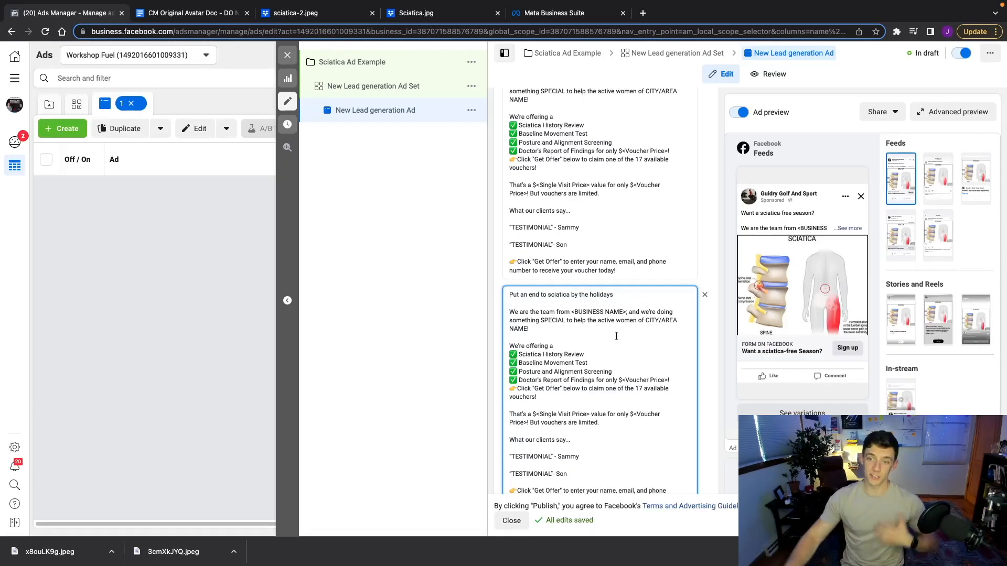
pyautogui.scroll(5, 577, 179)
pyautogui.scroll(10, 577, 179)
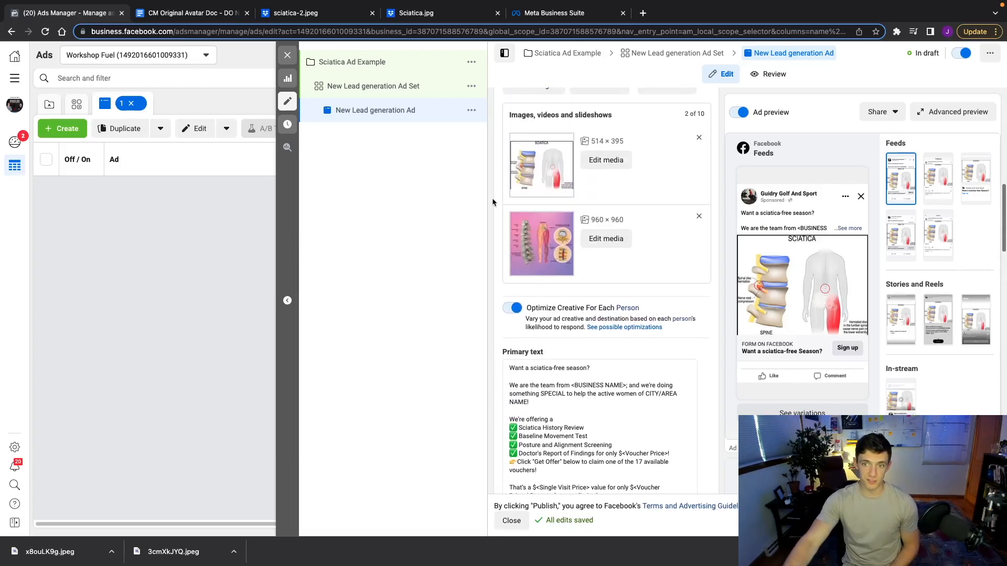
pyautogui.scroll(-7, 524, 209)
pyautogui.scroll(-5, 554, 235)
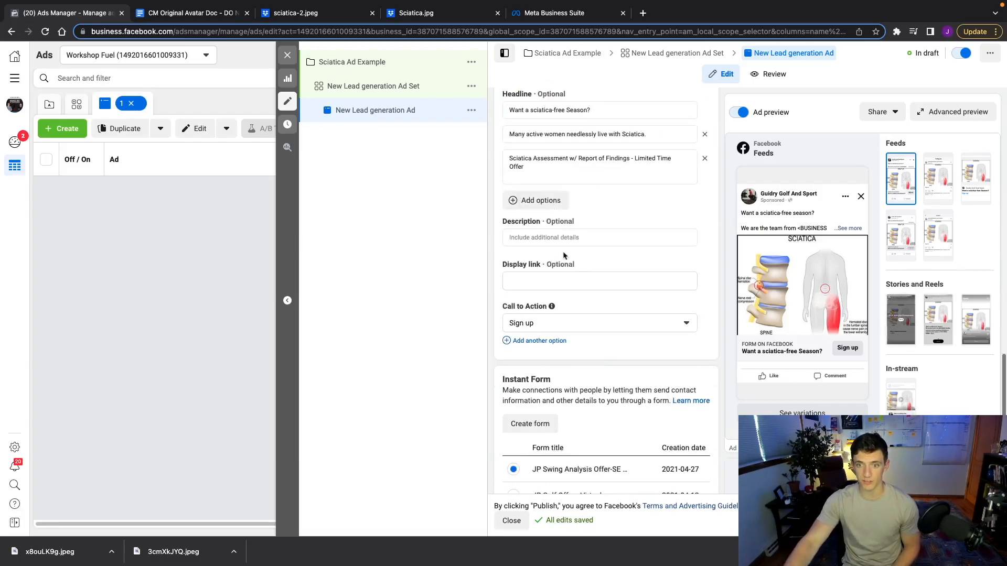
pyautogui.scroll(5, 576, 311)
pyautogui.scroll(1, 575, 310)
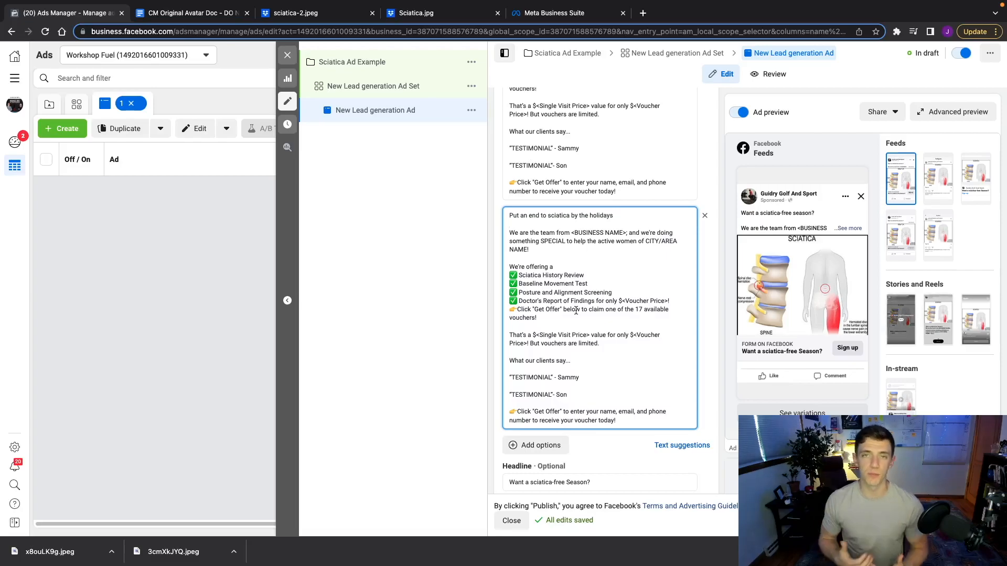
pyautogui.scroll(-3, 499, 371)
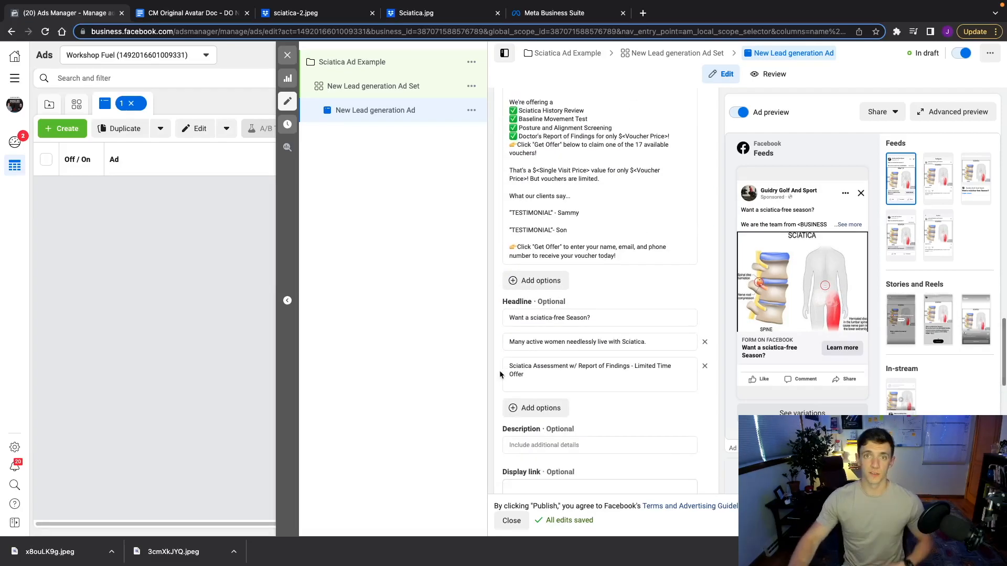
pyautogui.scroll(-3, 499, 371)
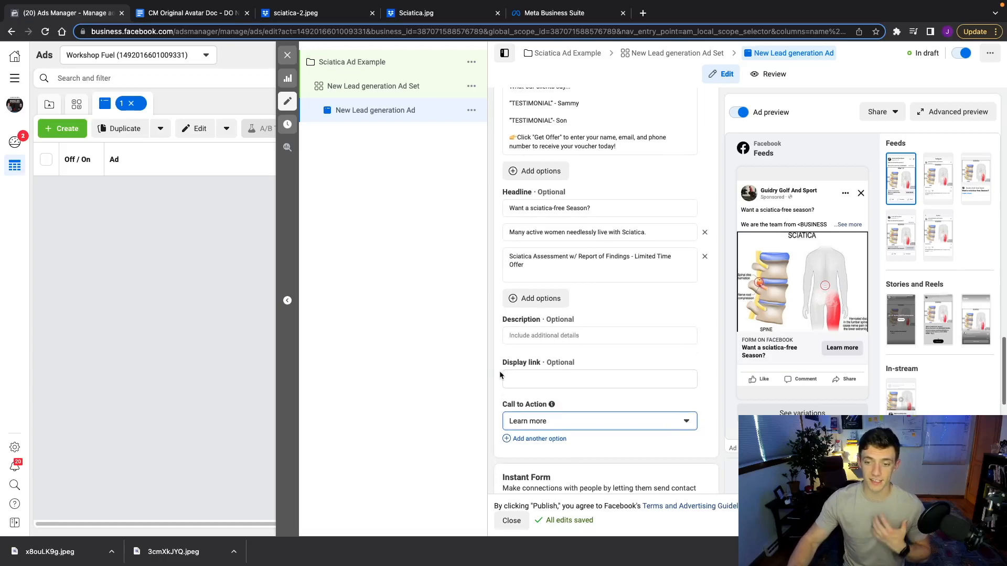
pyautogui.click(549, 376)
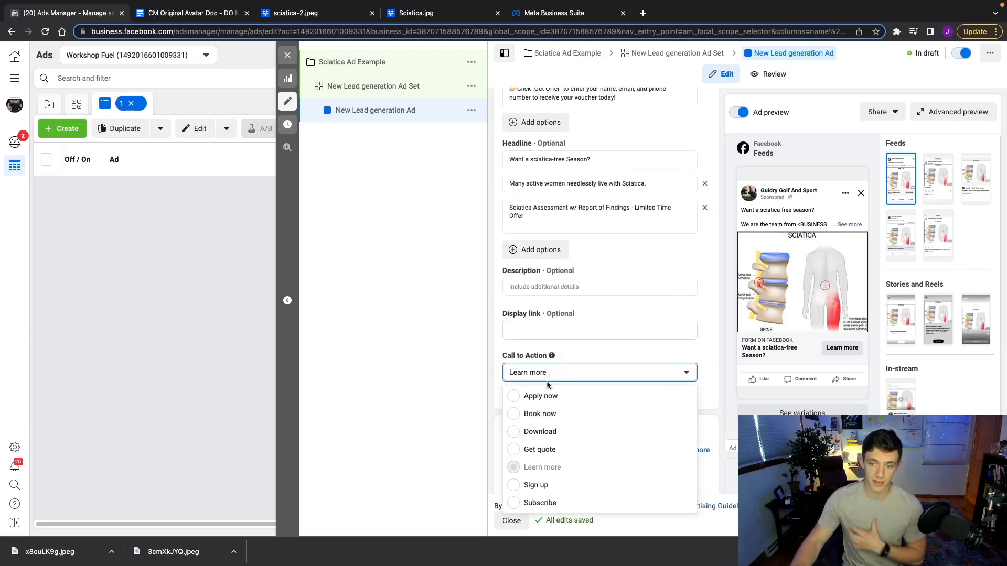
pyautogui.click(474, 374)
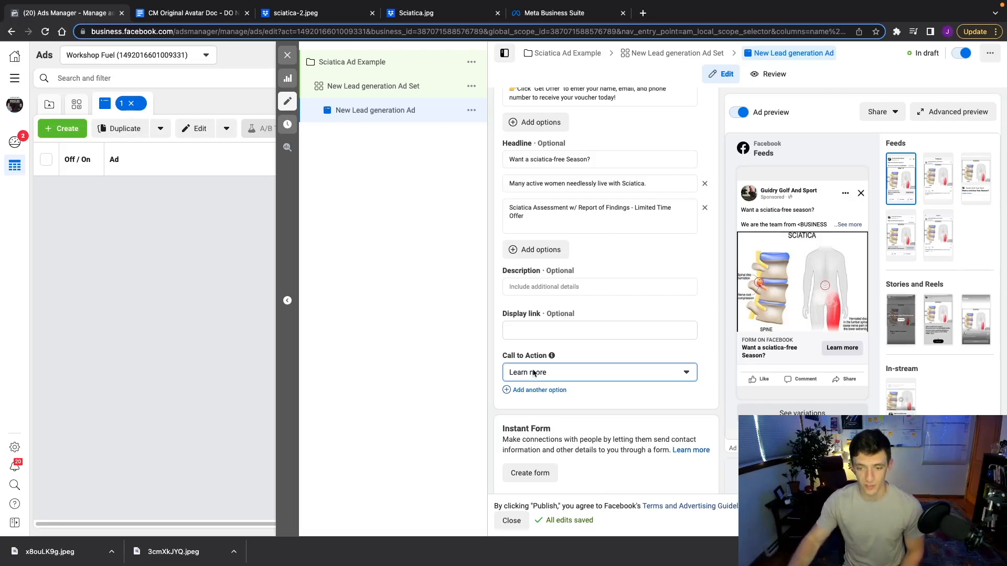
pyautogui.scroll(3, 556, 317)
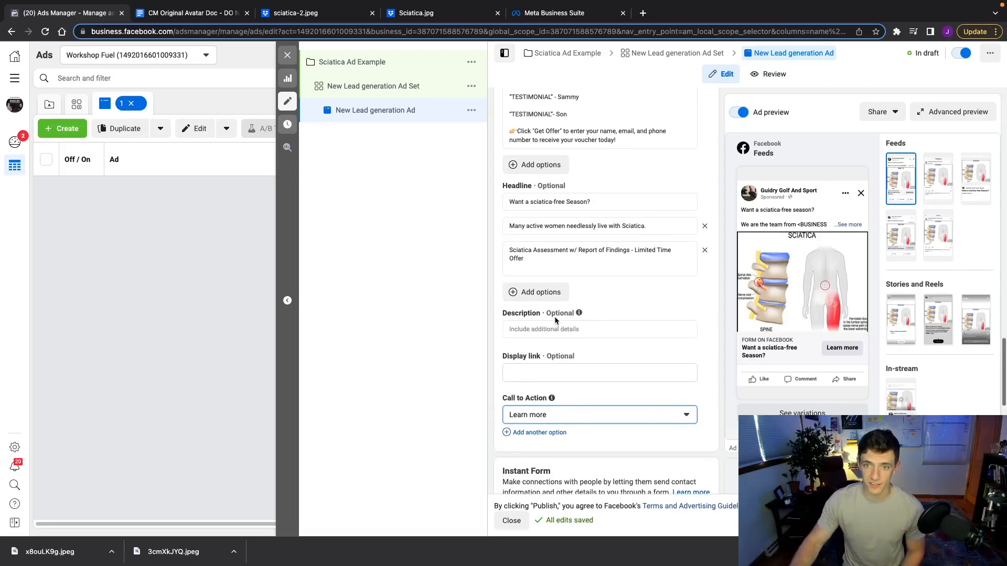
pyautogui.scroll(-2, 557, 317)
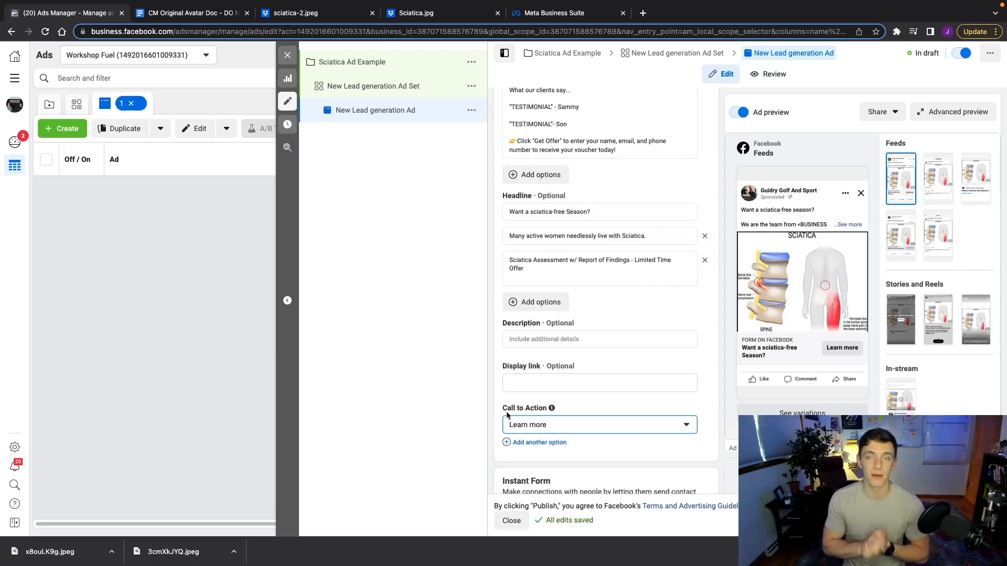
pyautogui.scroll(-5, 506, 415)
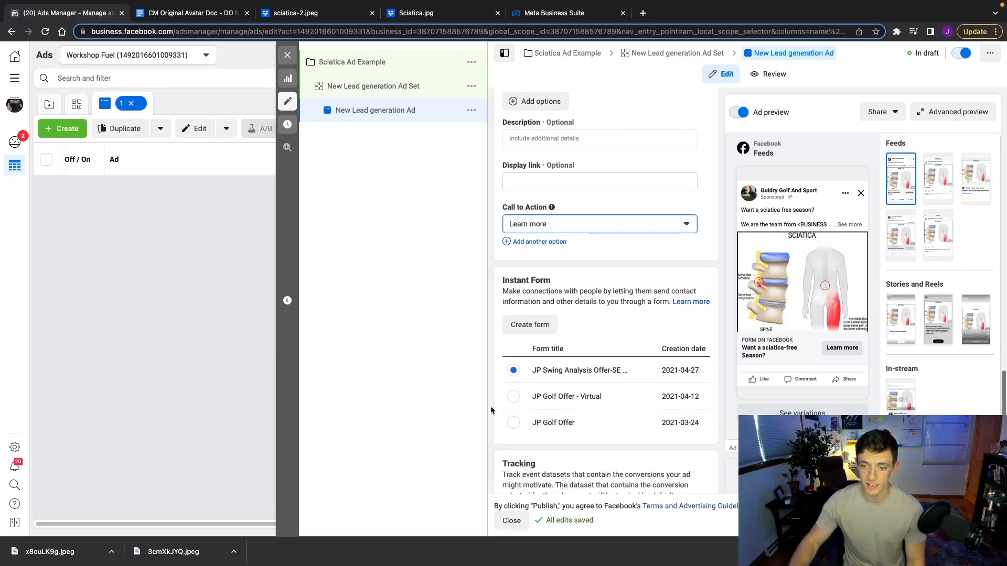
# Create a new instant form and replace its default name with 'June 2022 Sciatica Ads'
pyautogui.click(529, 298)
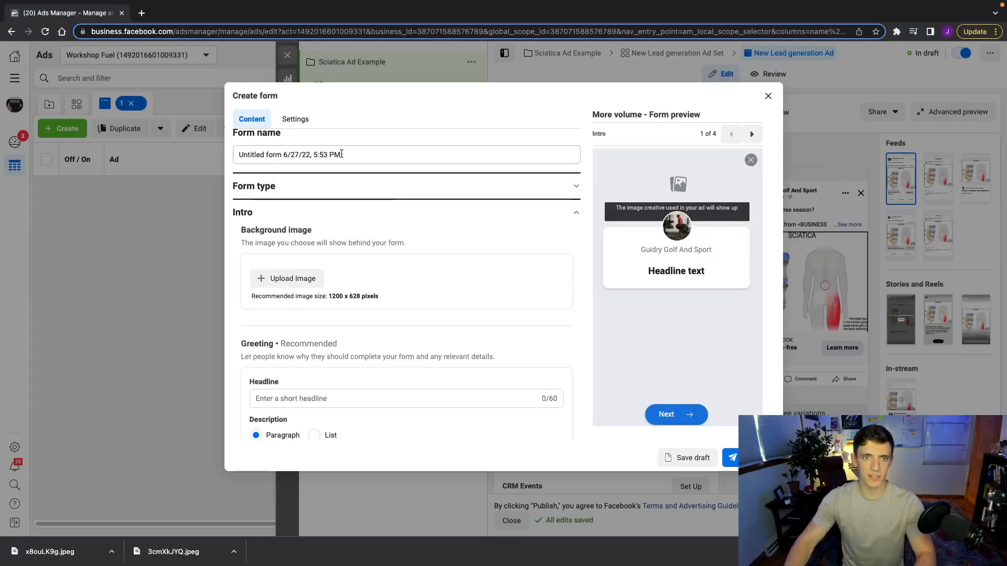
pyautogui.click(342, 154)
pyautogui.hotkey('ctrl', 'a')
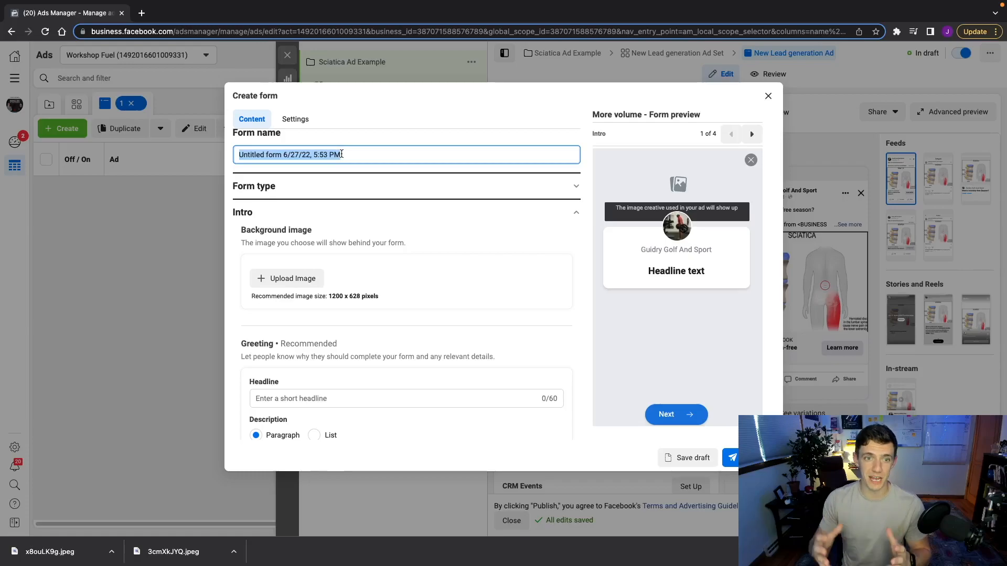
pyautogui.write('June')
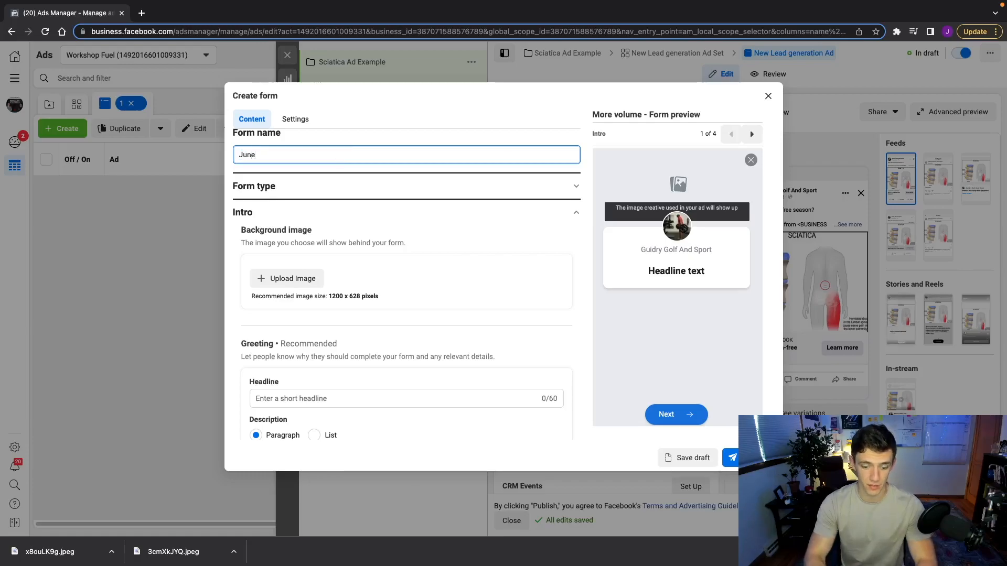
pyautogui.write(' 2022')
pyautogui.write(' Scita')
pyautogui.write('ati')
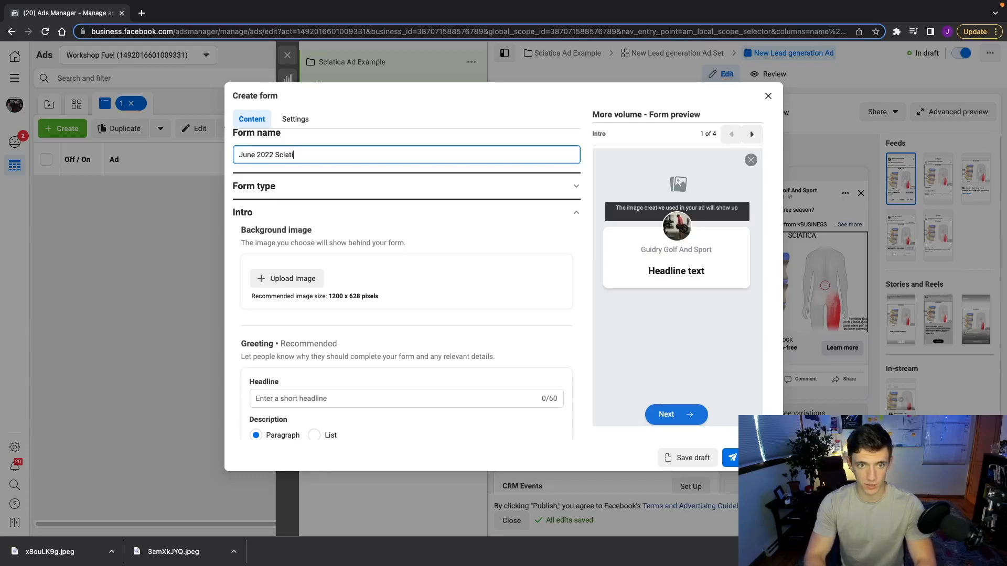
pyautogui.write('ca Ads')
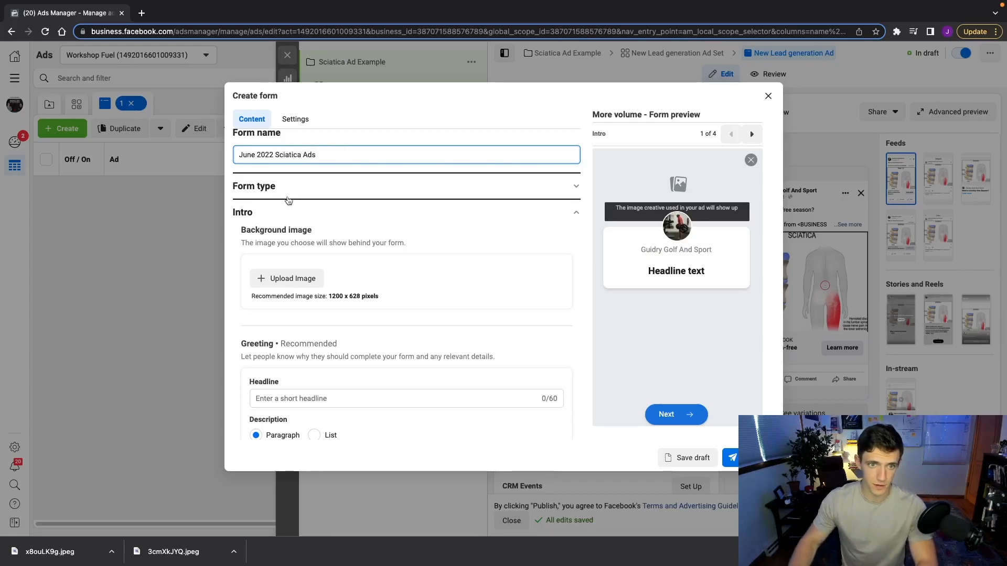
pyautogui.scroll(-1, 274, 236)
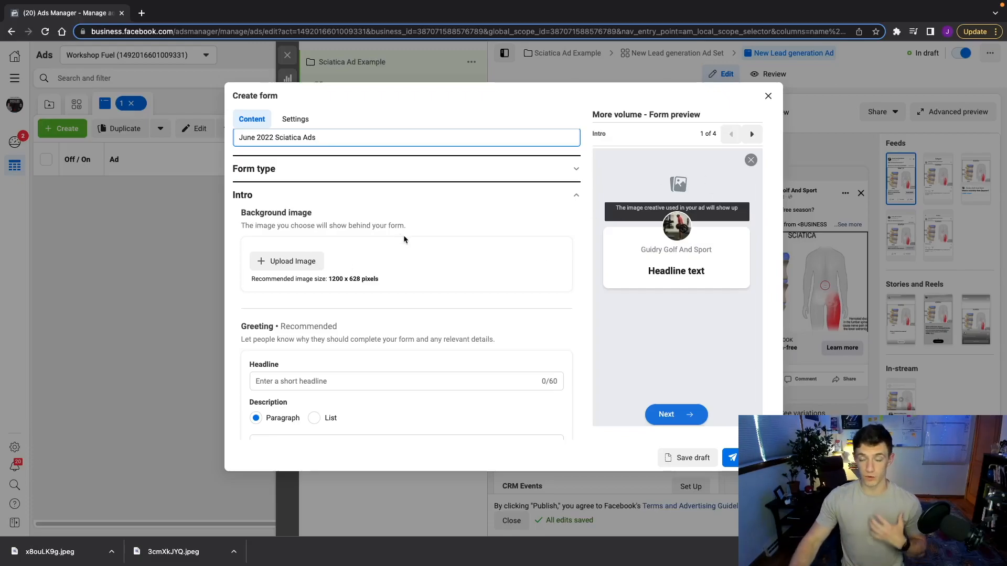
# Paste '[Claim] Low Back Pain Relief Treatment' as the greeting headline
pyautogui.scroll(-3, 397, 237)
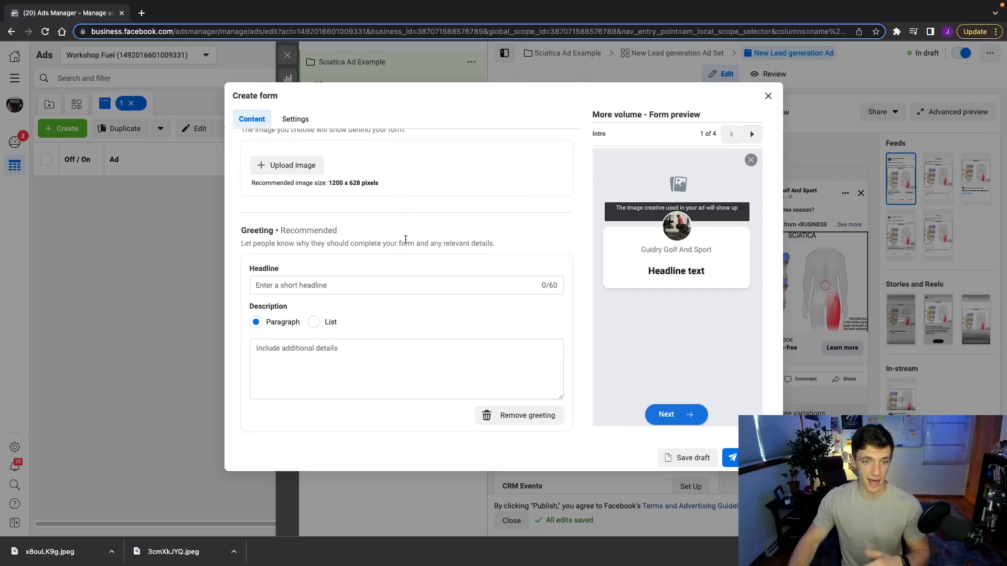
pyautogui.click(257, 287)
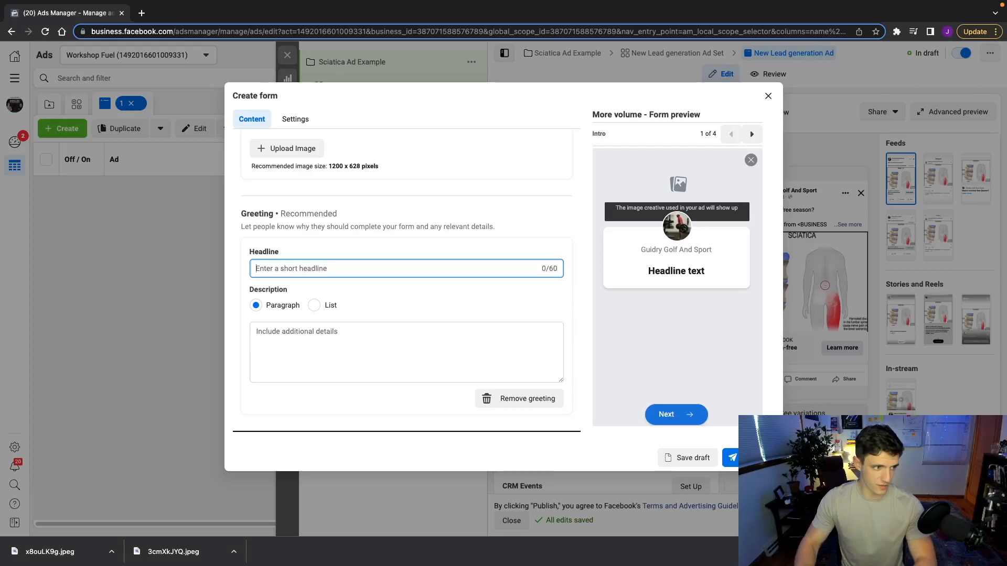
pyautogui.press('super+Tab')
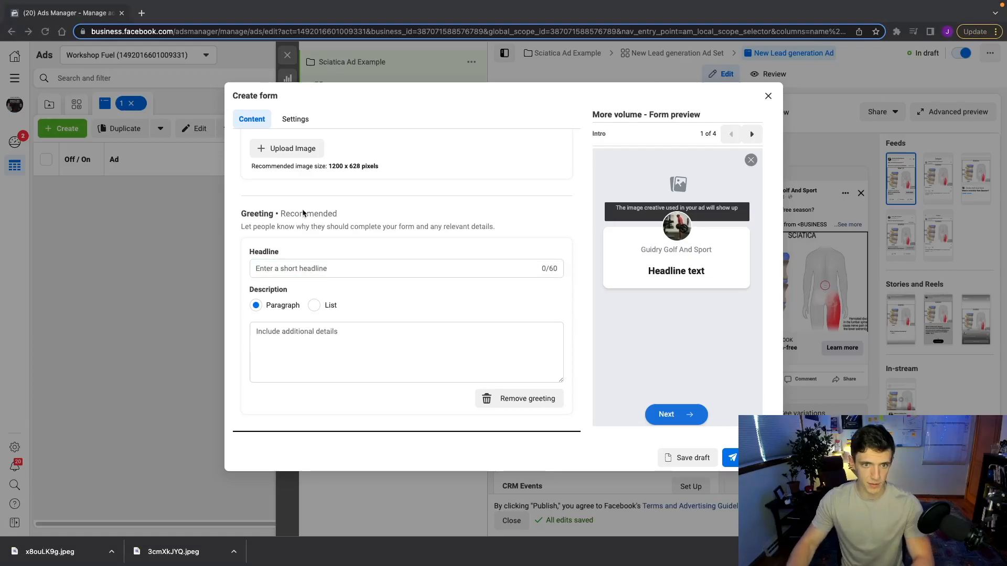
pyautogui.click(296, 268)
pyautogui.write('[Claim] Low Back Pain Relief Treatment')
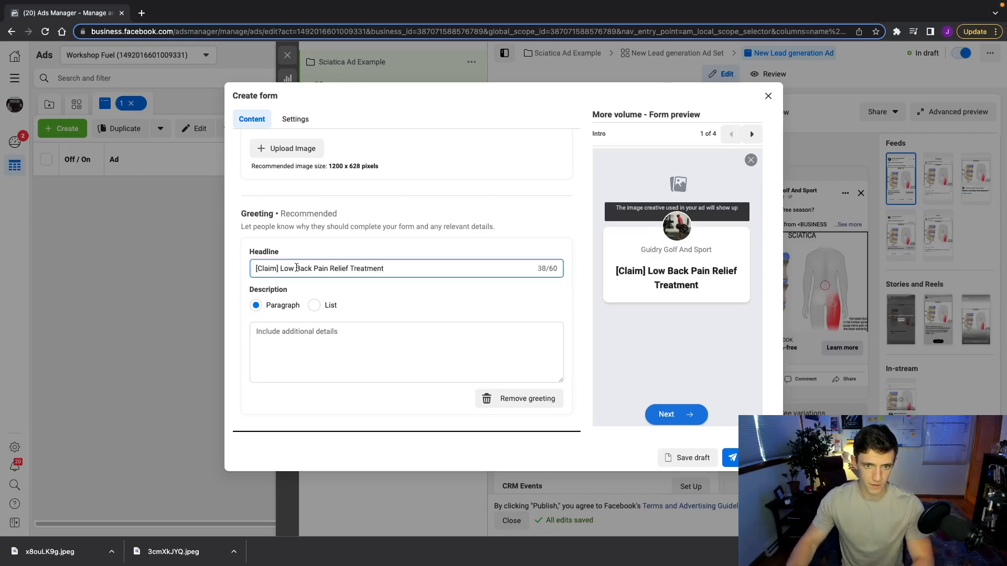
# Paste the what's-included checklist into the greeting description
pyautogui.scroll(-2, 297, 268)
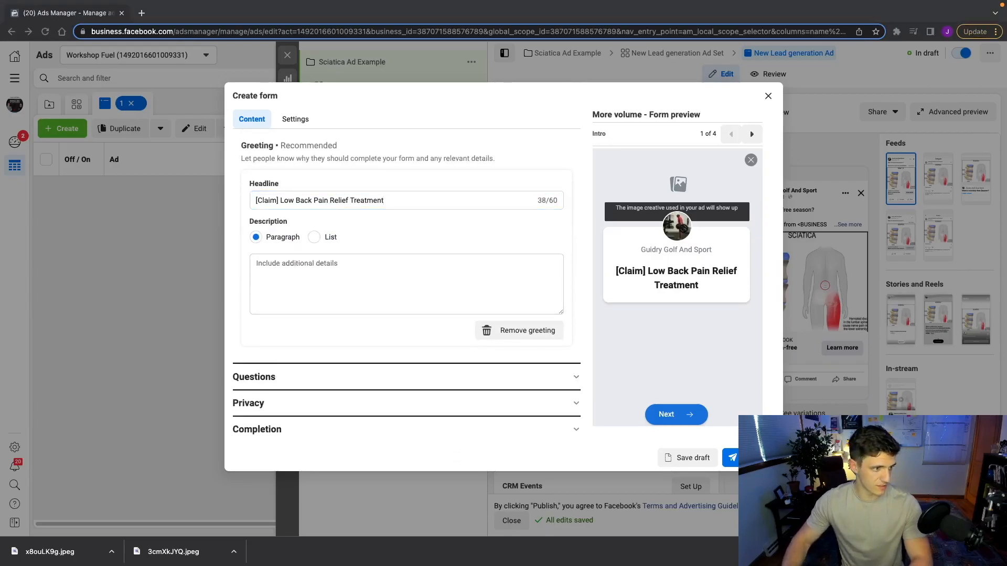
pyautogui.click(294, 263)
pyautogui.press('super+v')
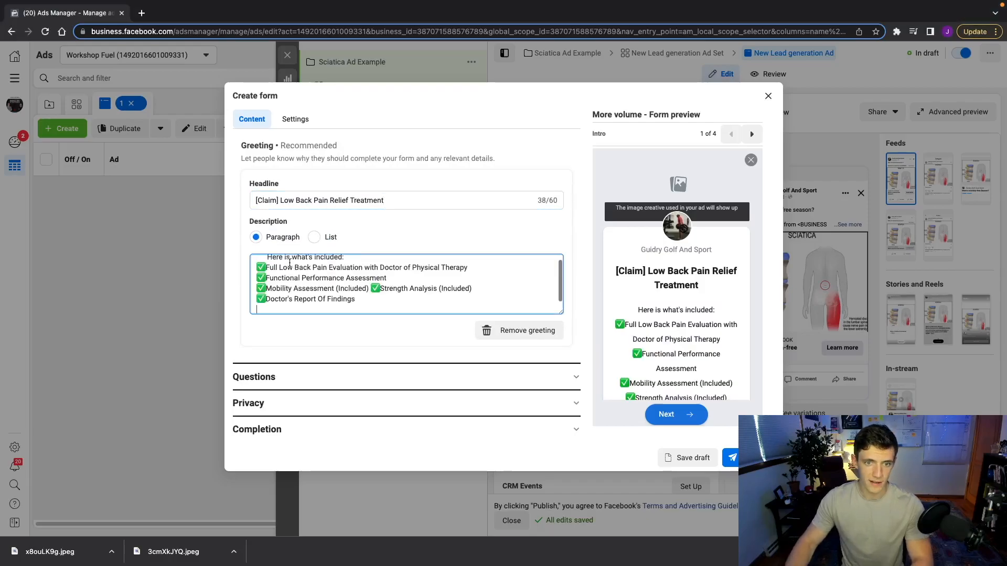
pyautogui.moveTo(362, 305); pyautogui.dragTo(251, 271)
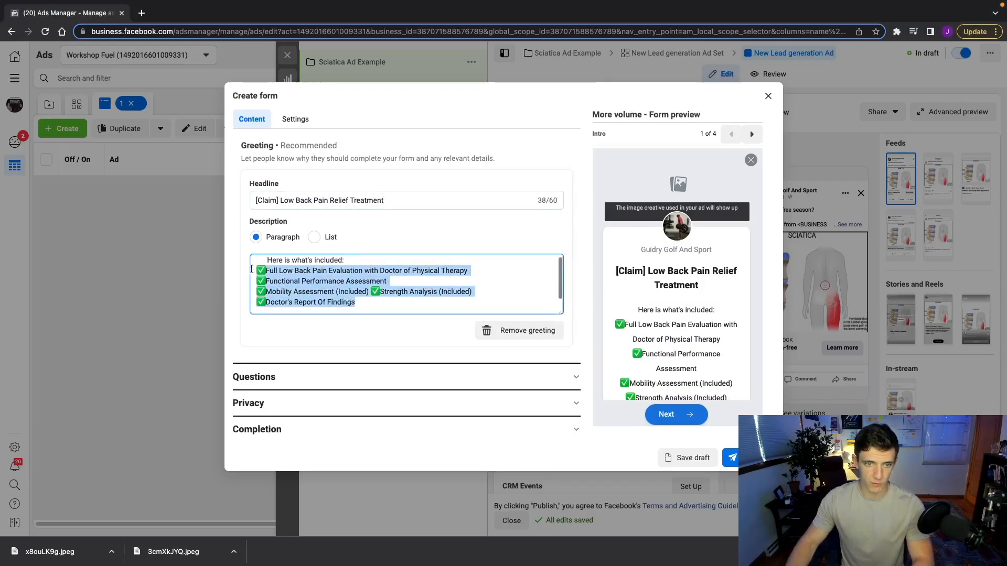
pyautogui.scroll(1, 369, 268)
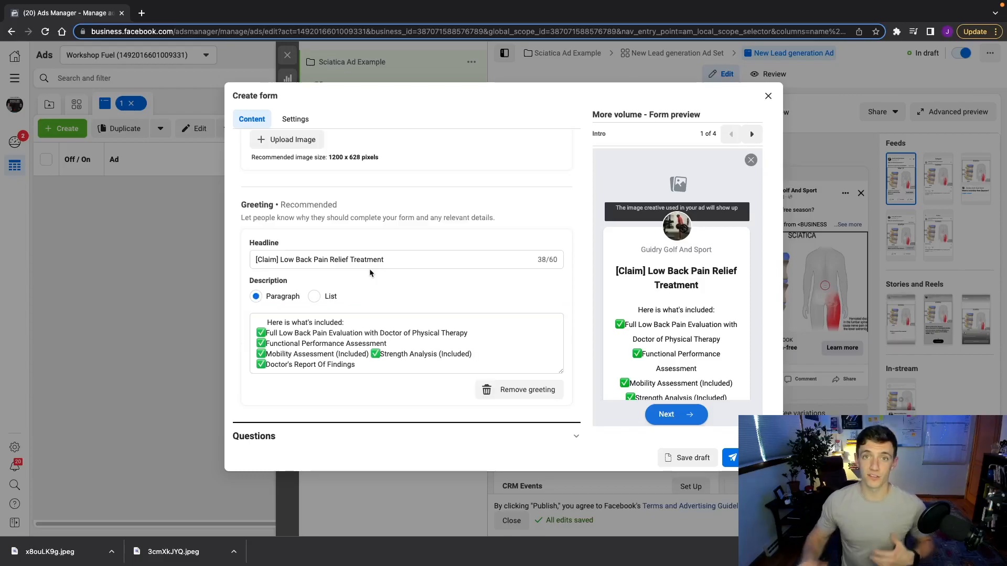
pyautogui.scroll(-2, 369, 269)
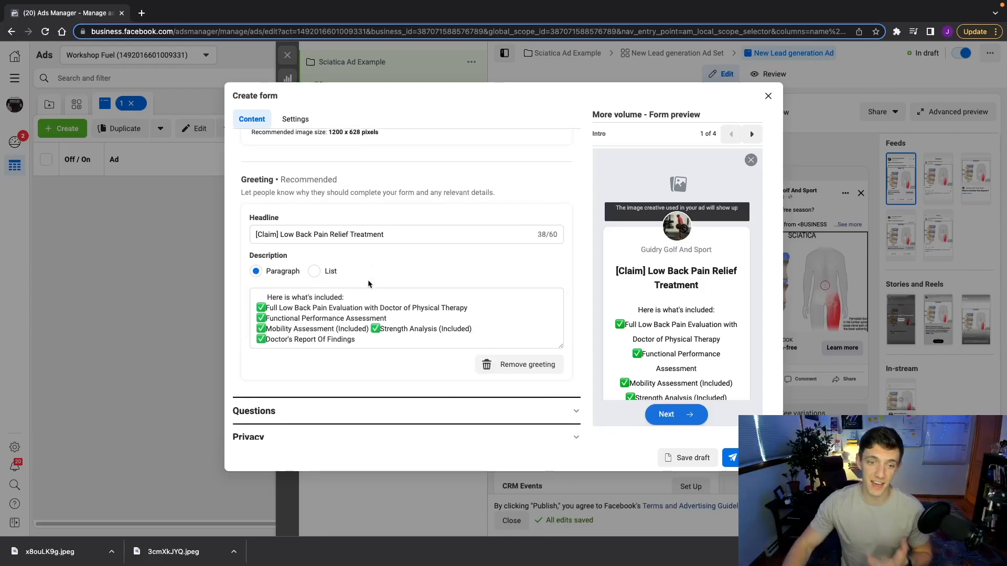
# Add the prefill description 'Enter your details below to claim your offer.' to the questions section
pyautogui.click(279, 374)
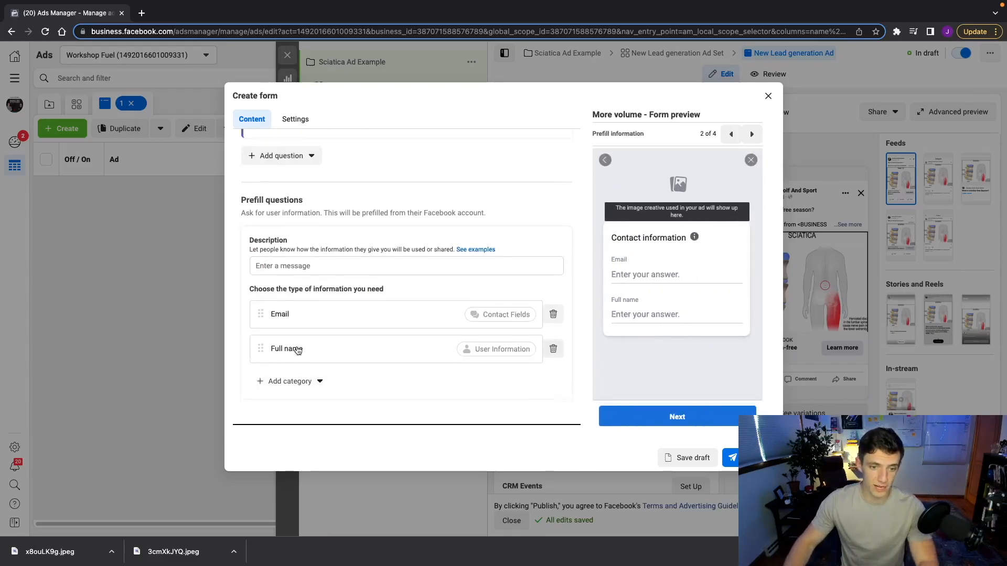
pyautogui.scroll(-1, 351, 296)
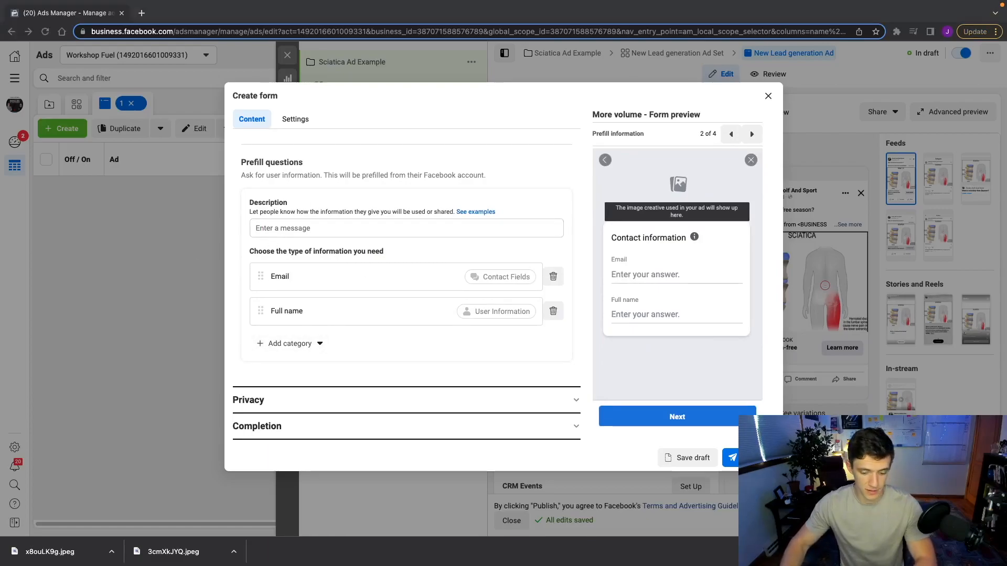
pyautogui.click(326, 226)
pyautogui.write('Enter your details below to claim your offer.')
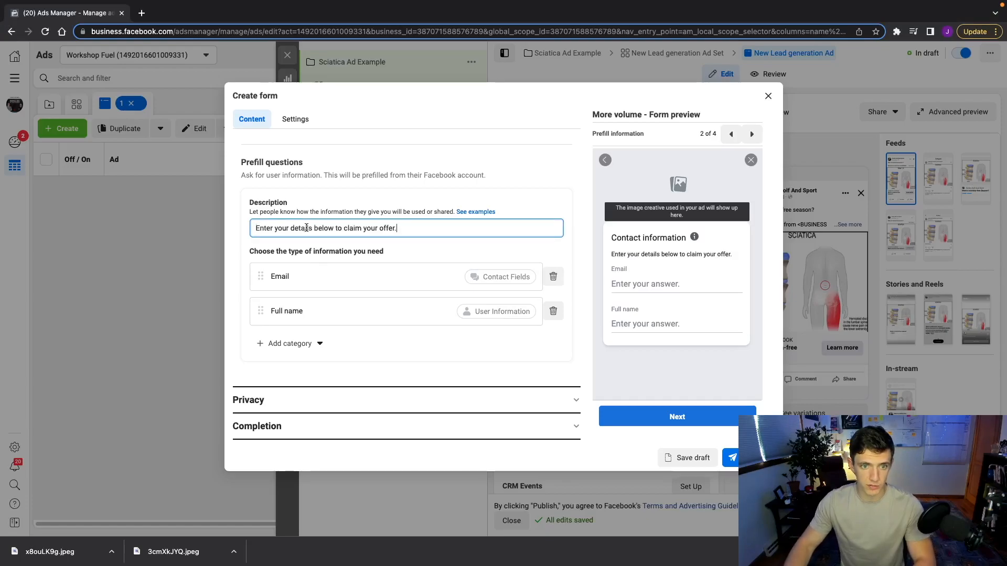
# Add a Phone number question from Contact fields alongside Email and Full name
pyautogui.click(306, 346)
pyautogui.moveTo(305, 367)
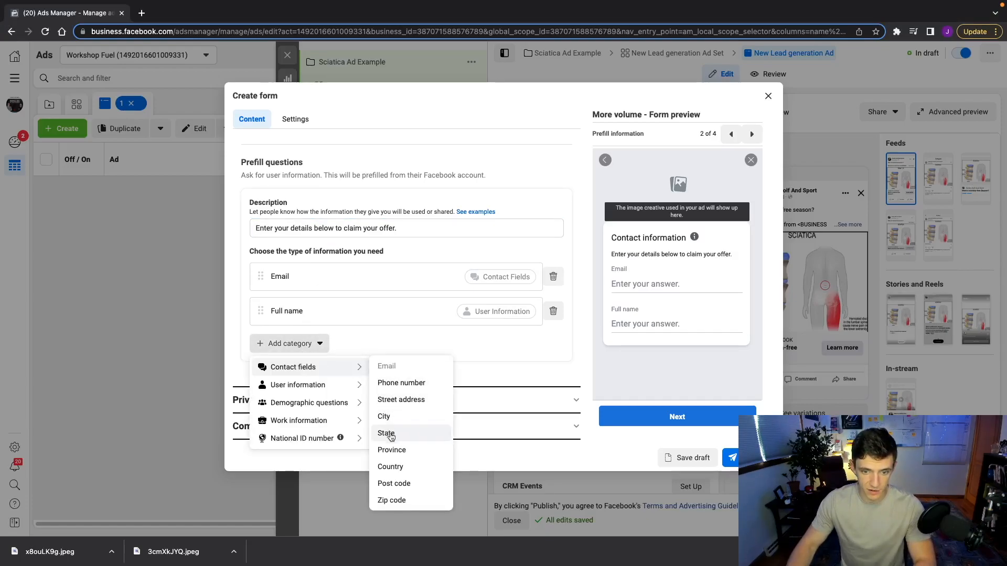
pyautogui.click(400, 383)
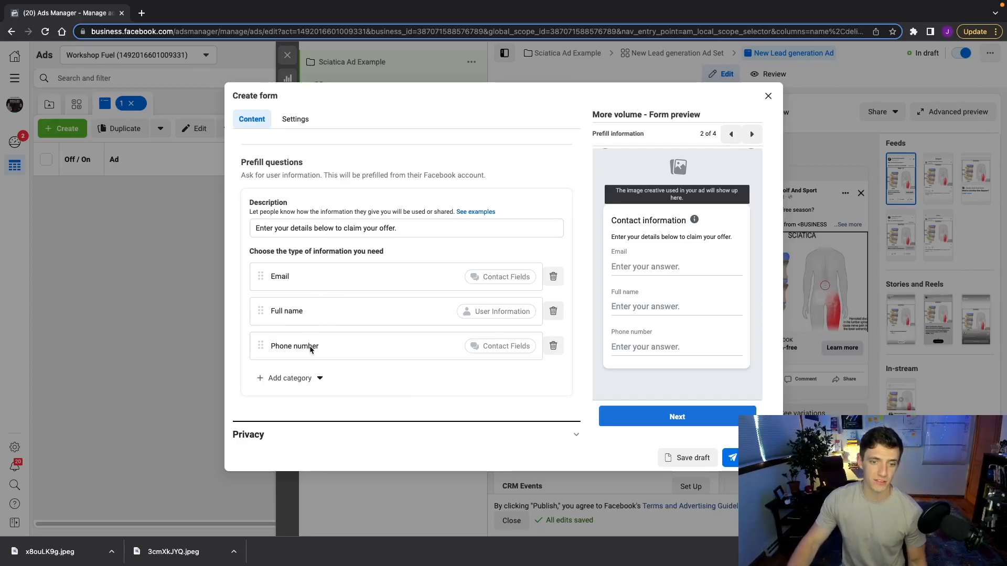
pyautogui.scroll(-1, 311, 348)
pyautogui.click(308, 399)
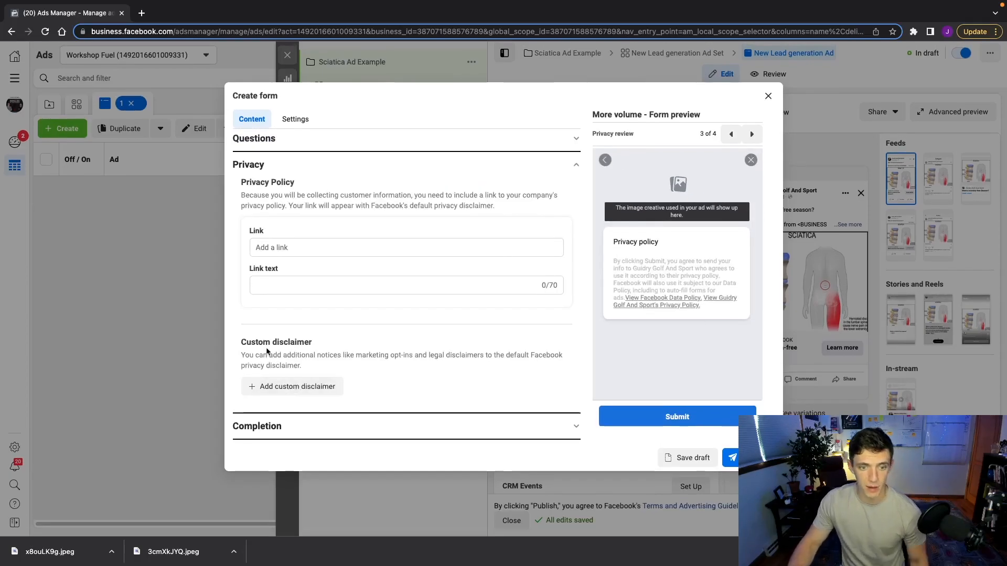
# Set the privacy policy link to scottsdaleperformance.com with link text 'Privacy Policy'
pyautogui.click(282, 388)
pyautogui.scroll(-2, 285, 387)
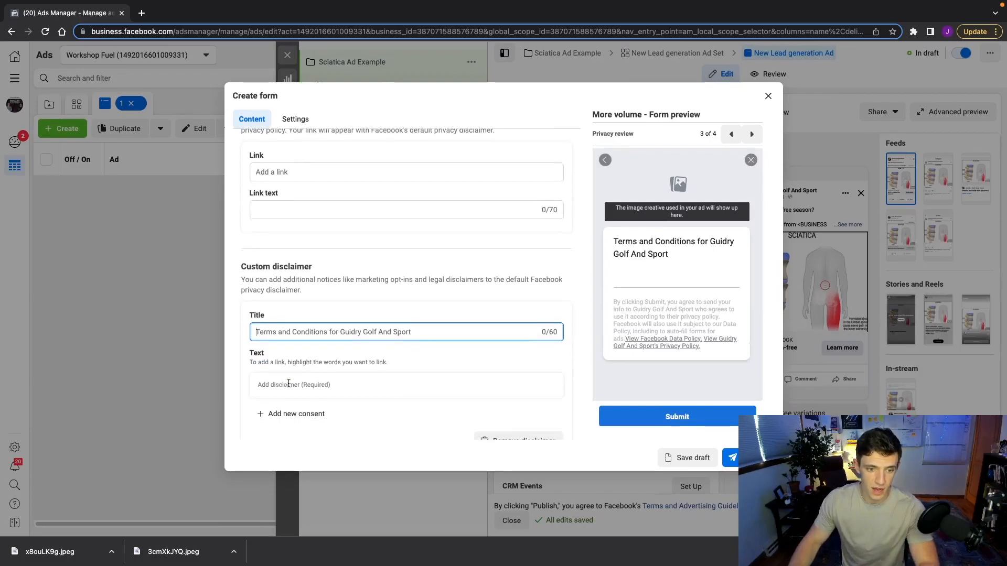
pyautogui.scroll(1, 281, 336)
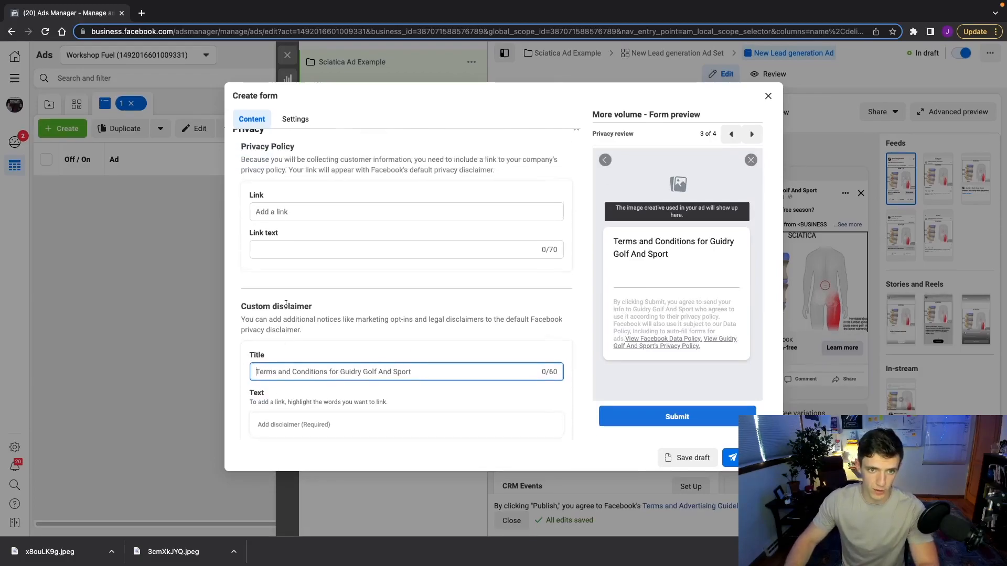
pyautogui.click(278, 210)
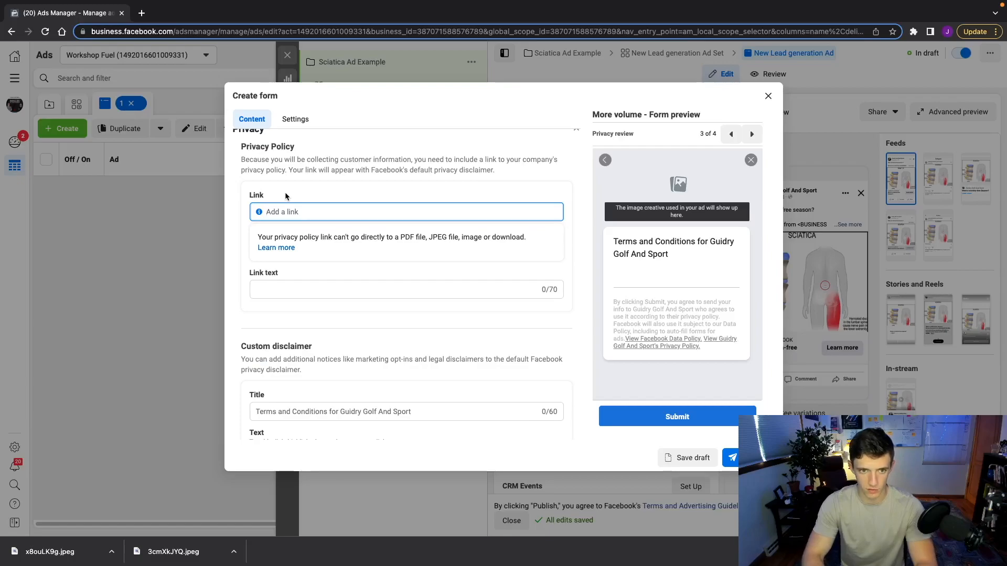
pyautogui.write('scottsdaleper')
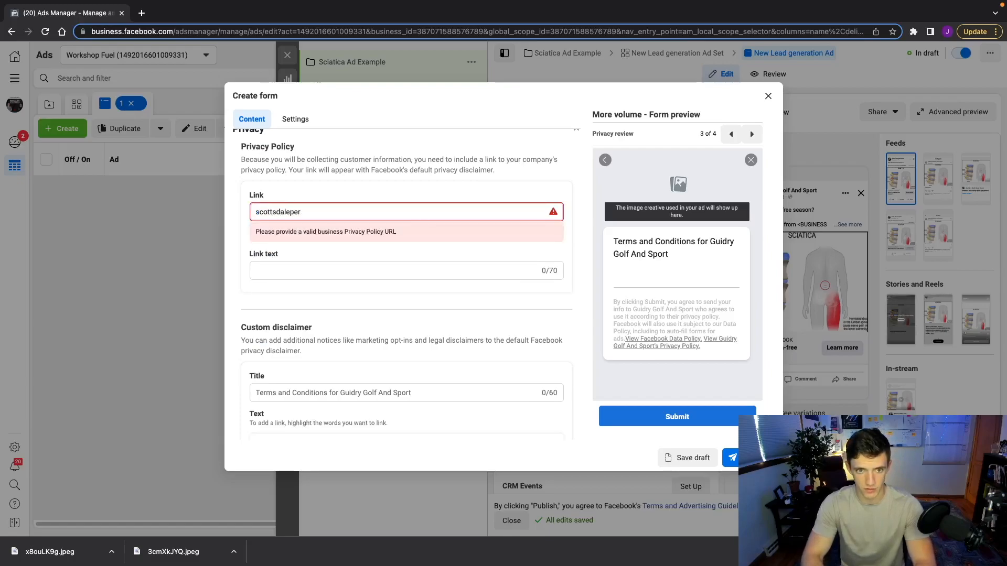
pyautogui.write('formance')
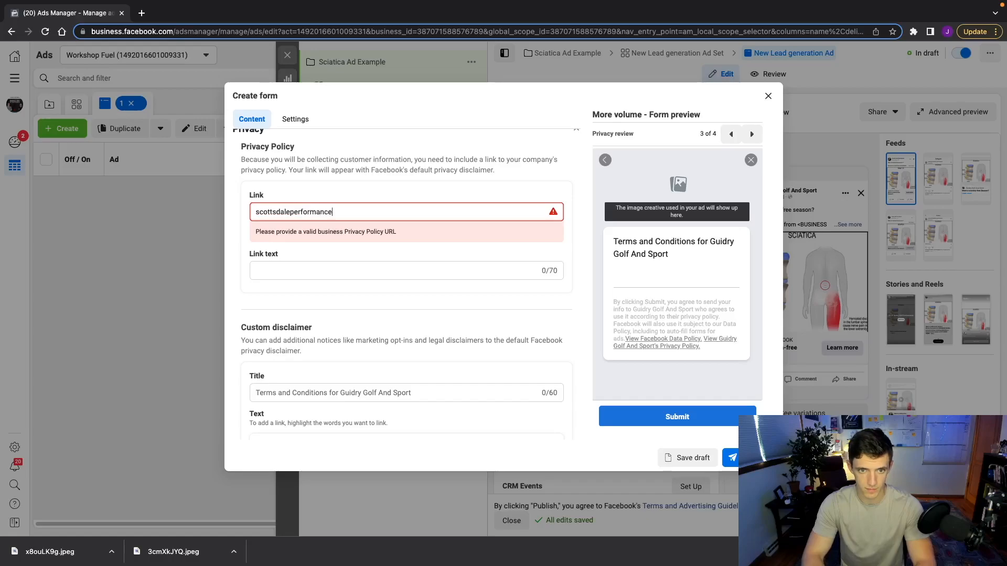
pyautogui.write('.com')
pyautogui.click(288, 285)
pyautogui.write('Poivacy Policy')
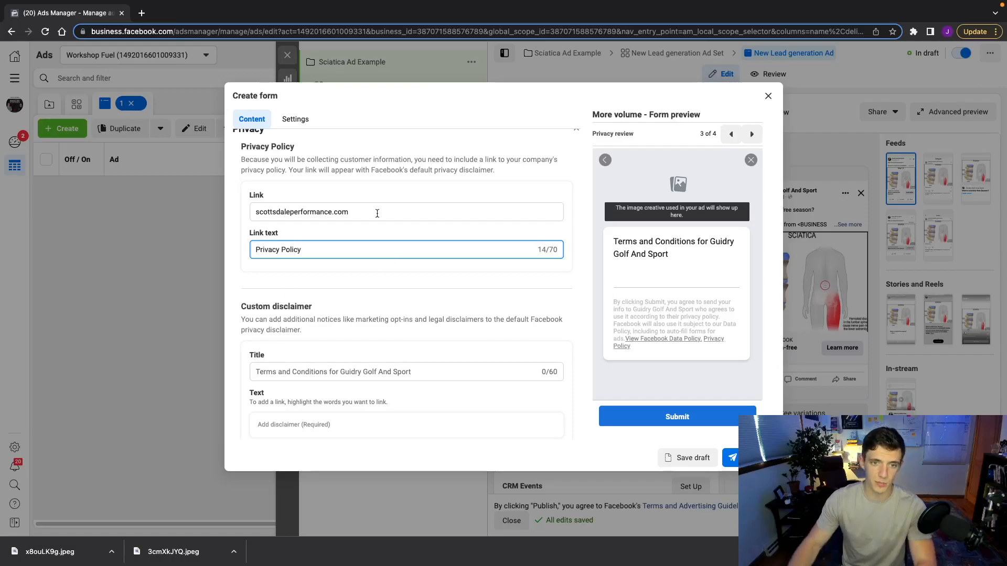
pyautogui.moveTo(356, 214); pyautogui.dragTo(266, 212)
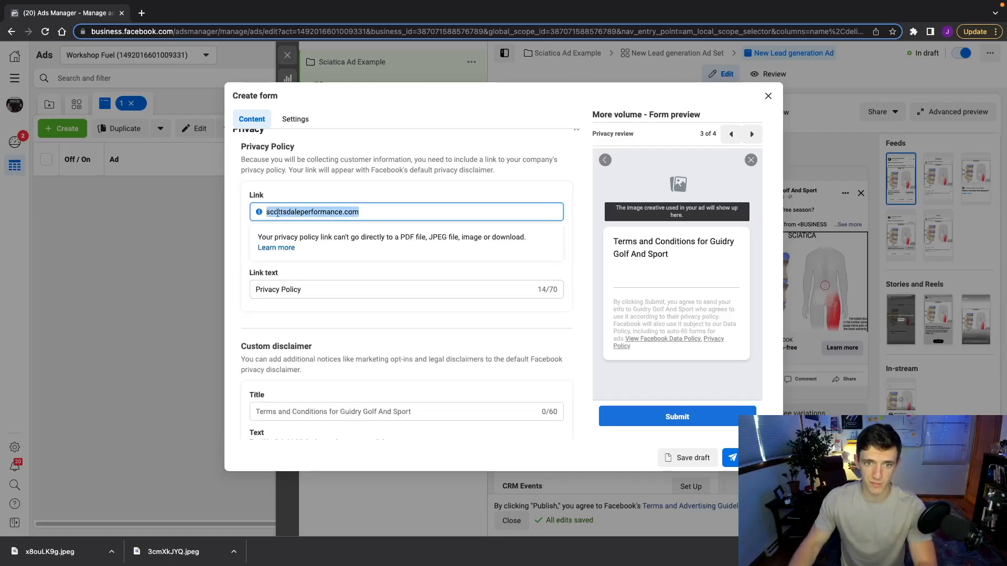
pyautogui.scroll(-1, 245, 303)
pyautogui.click(244, 303)
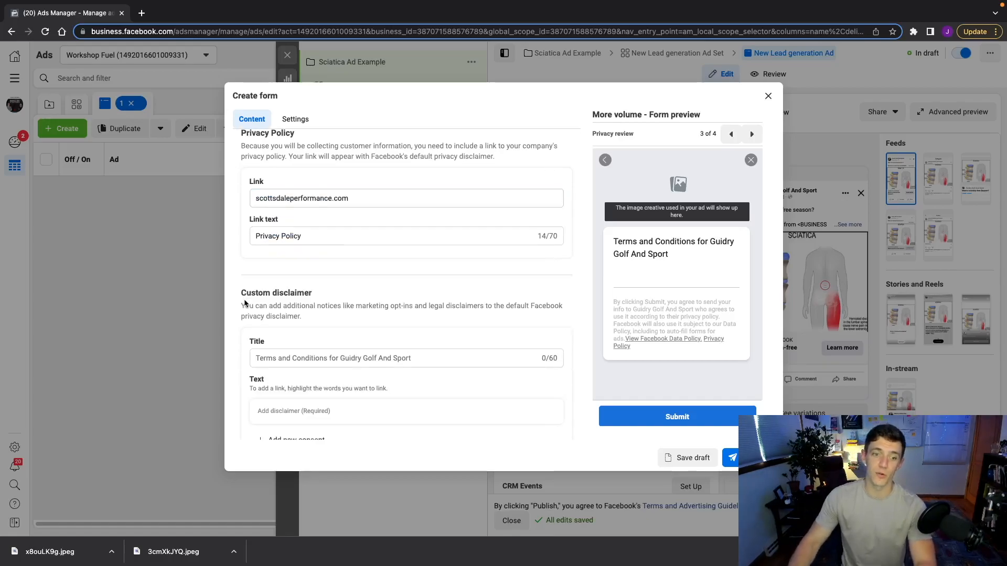
# Remove the custom disclaimer from the privacy section
pyautogui.scroll(-3, 244, 303)
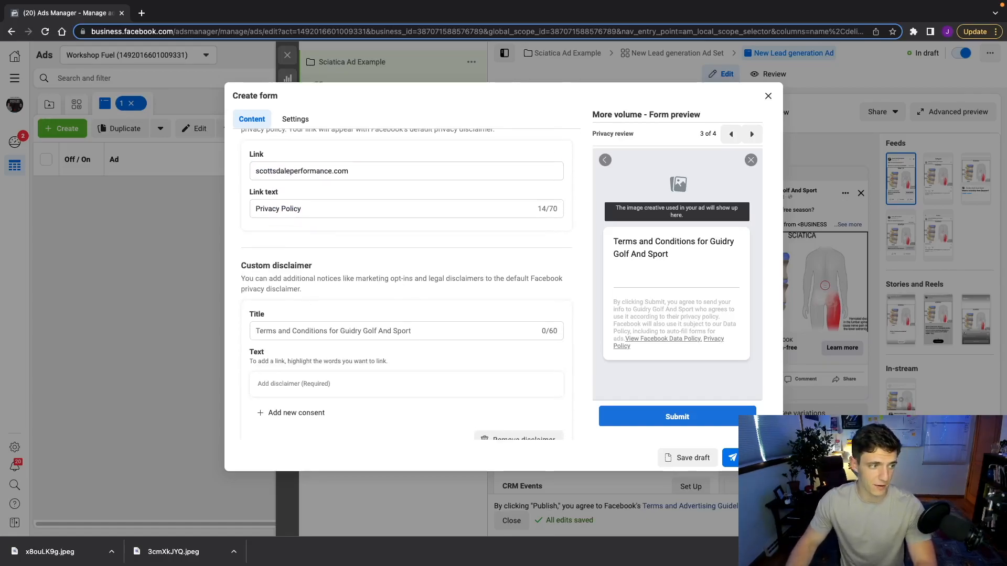
pyautogui.click(519, 438)
pyautogui.scroll(-1, 312, 290)
pyautogui.scroll(-1, 312, 290)
pyautogui.click(255, 422)
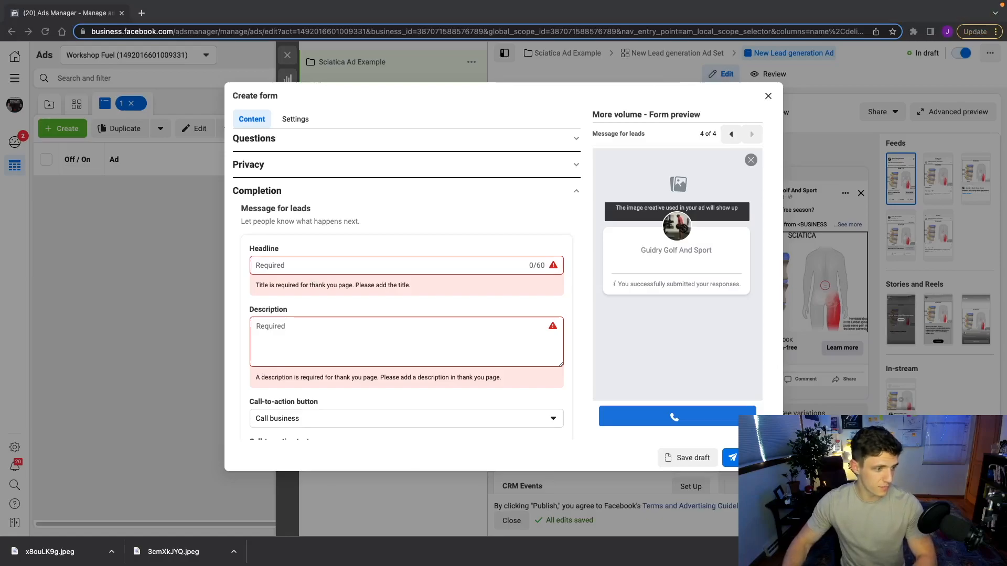
# Paste the '[IMPORTANT] Please Read to Claim Offer' completion headline and its description paragraph
pyautogui.click(295, 266)
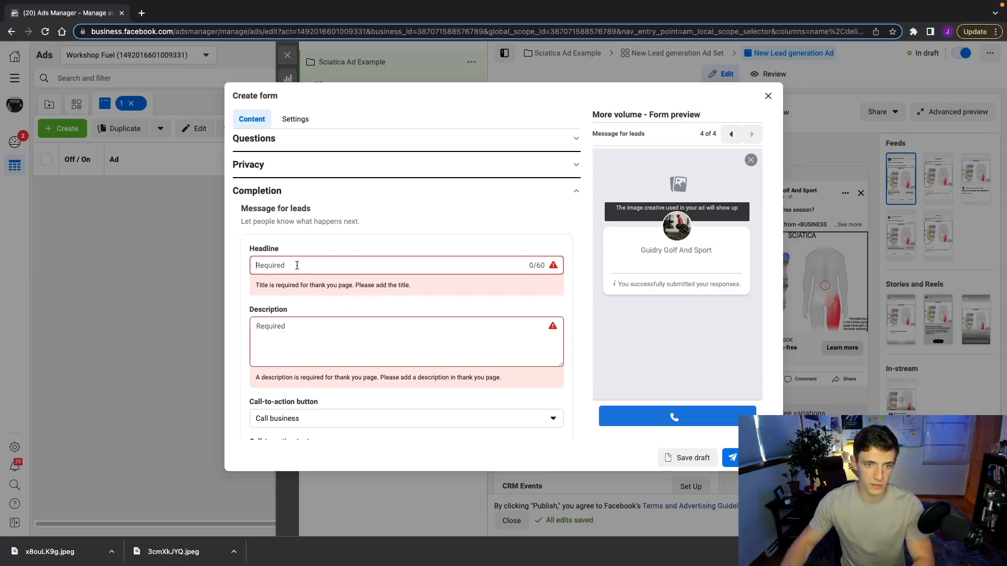
pyautogui.write('[IMPORTANT] Please Read to Claim Offer')
pyautogui.press('super+Tab')
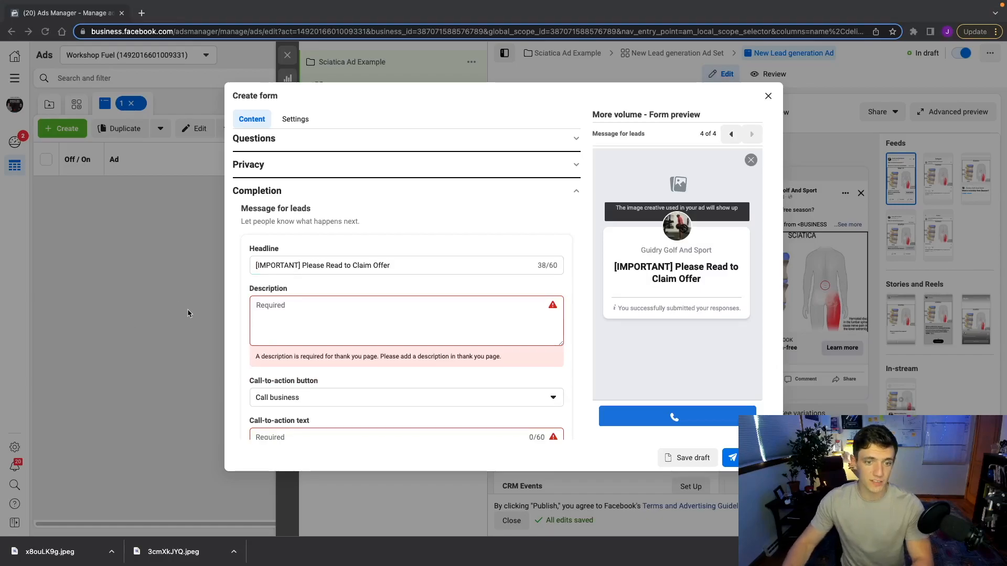
pyautogui.press('super+Tab')
pyautogui.click(284, 306)
pyautogui.write('We will contact you within 24 hours to schedule your appointment. Due to the limited number of spots, appointments are redeemed on a first-call first booked basis. Call us now to secure your spot by clicking below')
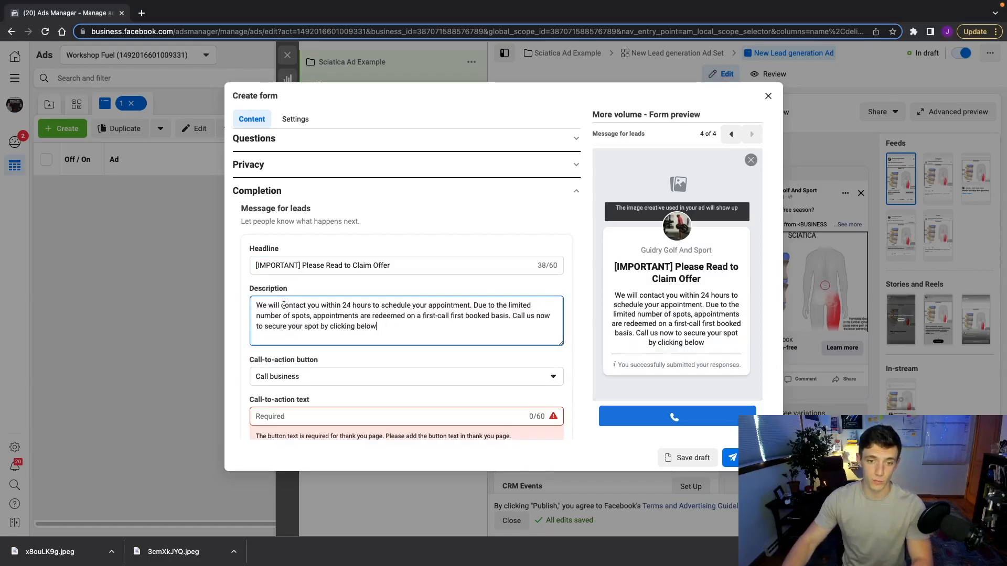
pyautogui.scroll(-1, 303, 317)
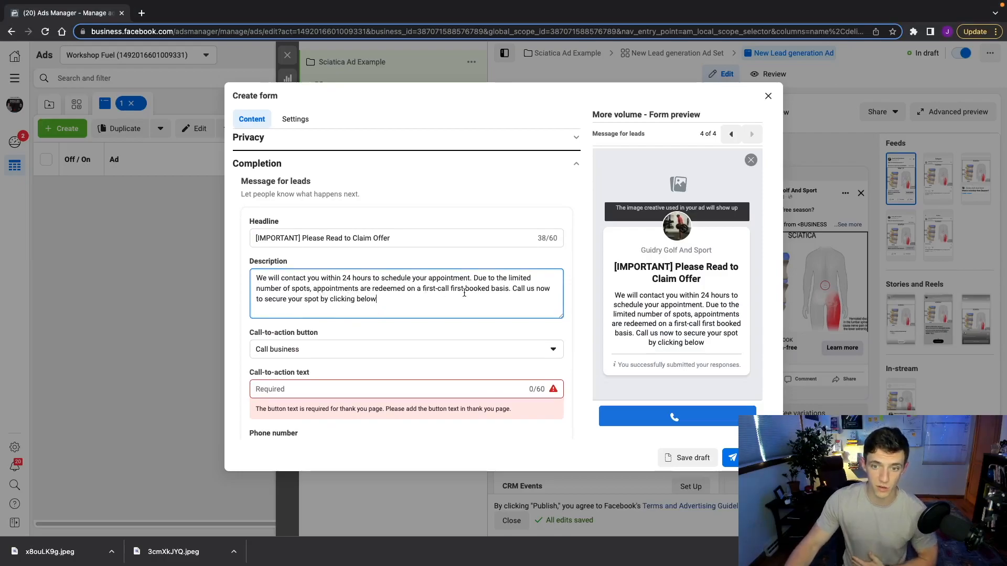
pyautogui.scroll(-2, 361, 302)
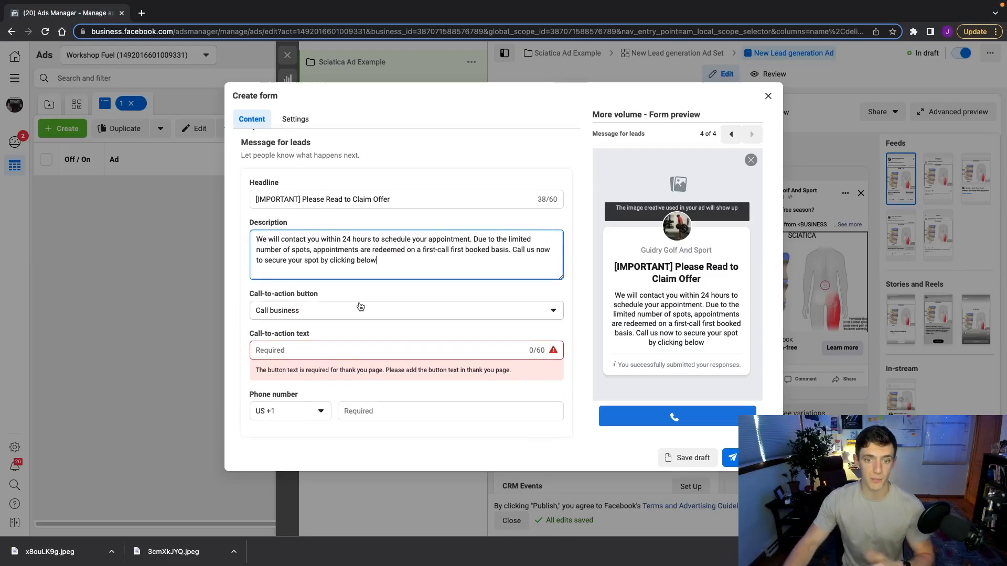
# Set a Call business 'Call Now' button with the business phone number, and save the draft
pyautogui.click(292, 314)
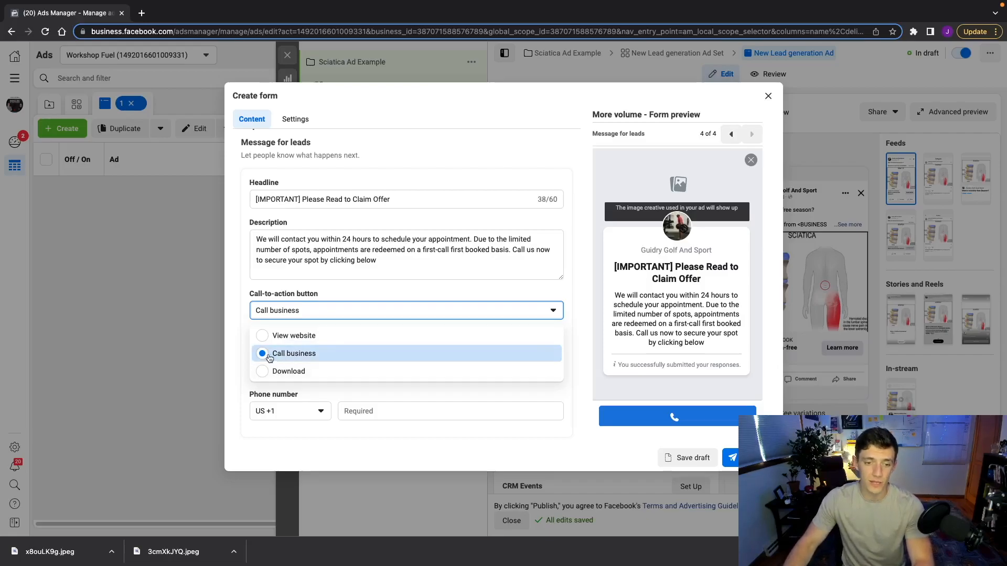
pyautogui.click(268, 354)
pyautogui.click(279, 351)
pyautogui.write('Call Now')
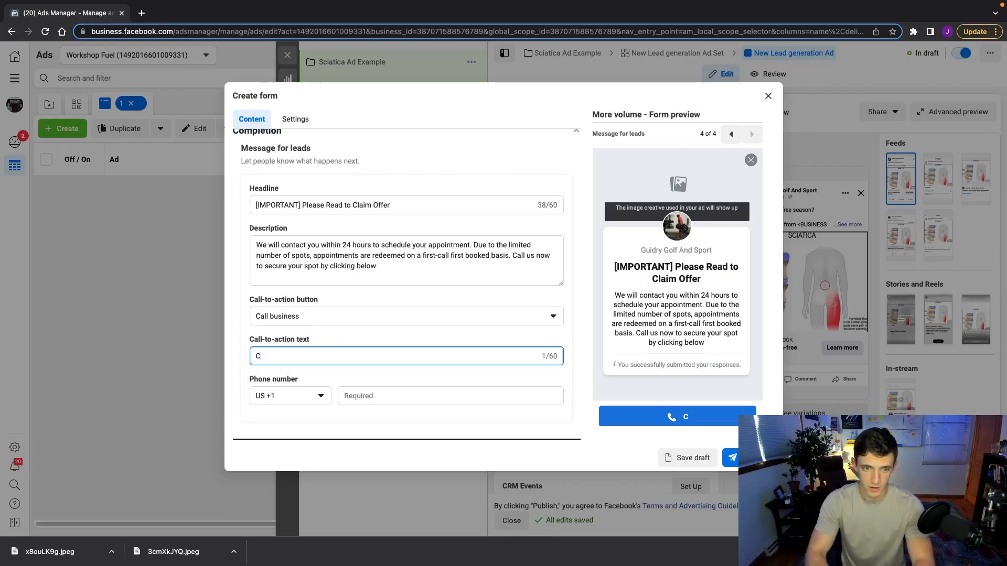
pyautogui.click(370, 397)
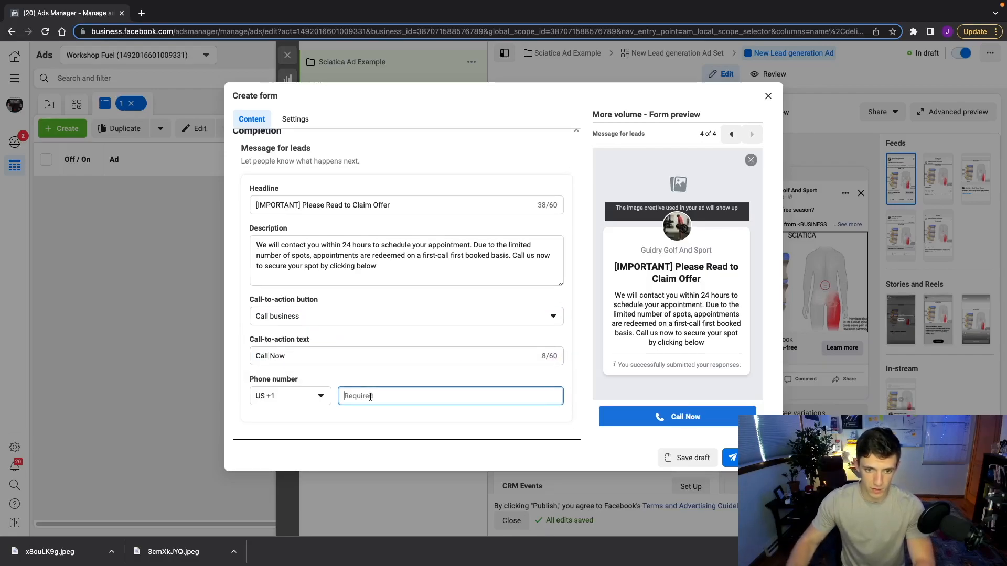
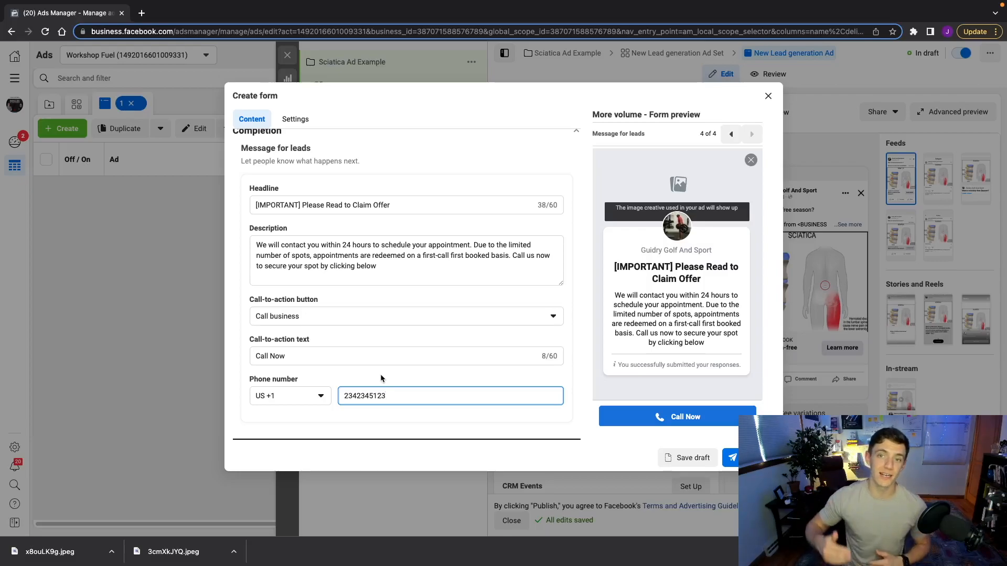
pyautogui.click(694, 458)
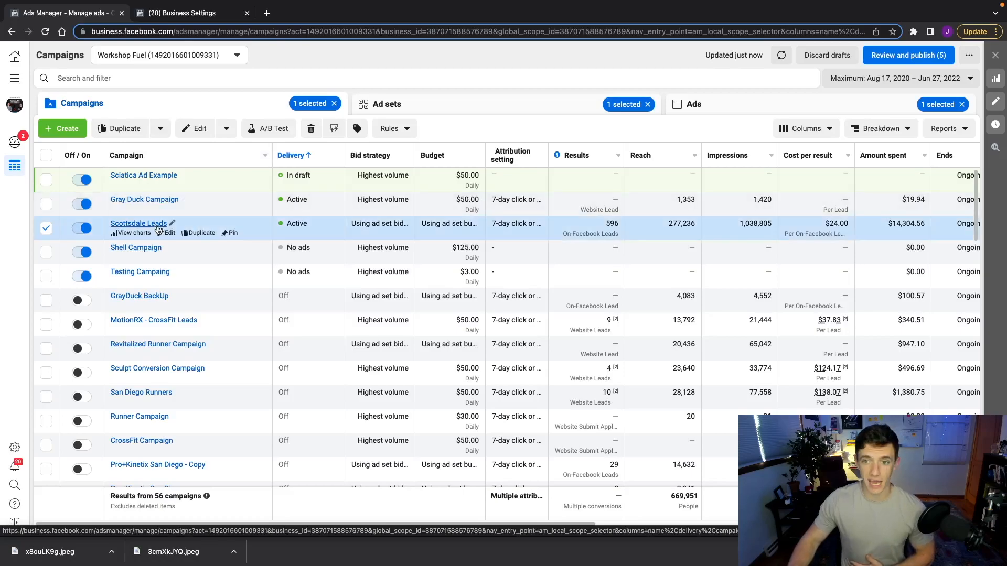
# Open the Scottsdale Leads campaign, then its New Lead generation Ad Set's ads
pyautogui.click(133, 225)
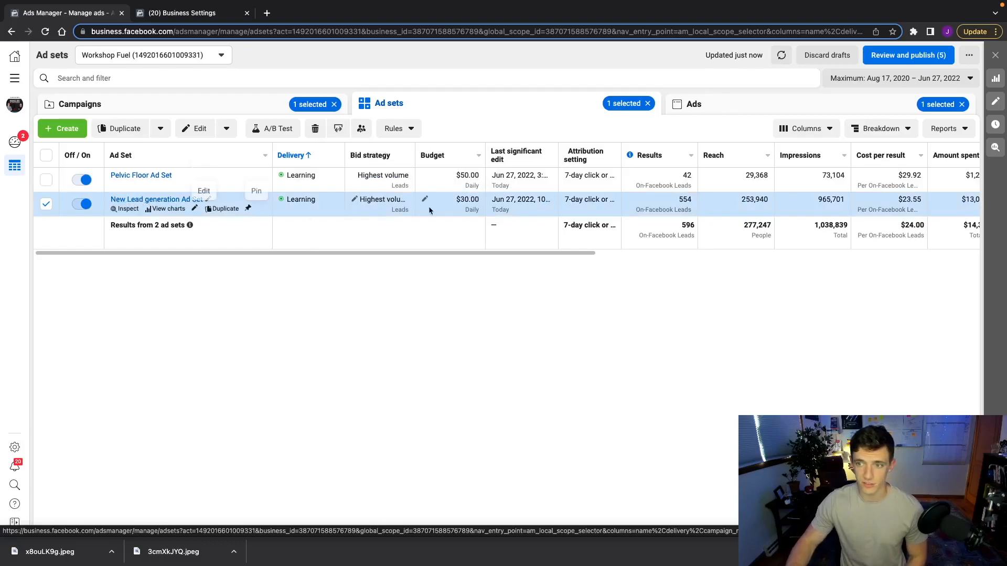
pyautogui.click(149, 200)
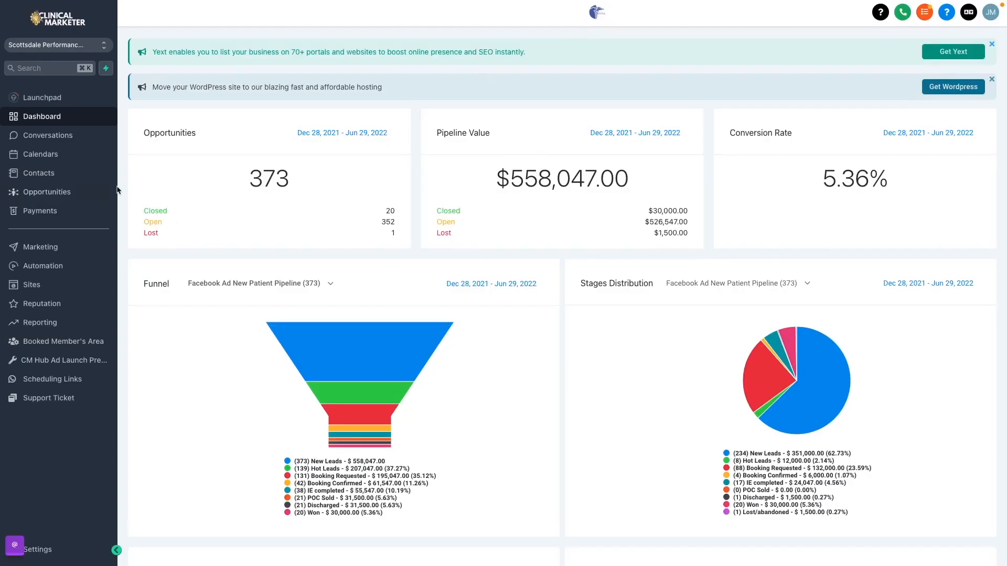
pyautogui.scroll(-8, 120, 184)
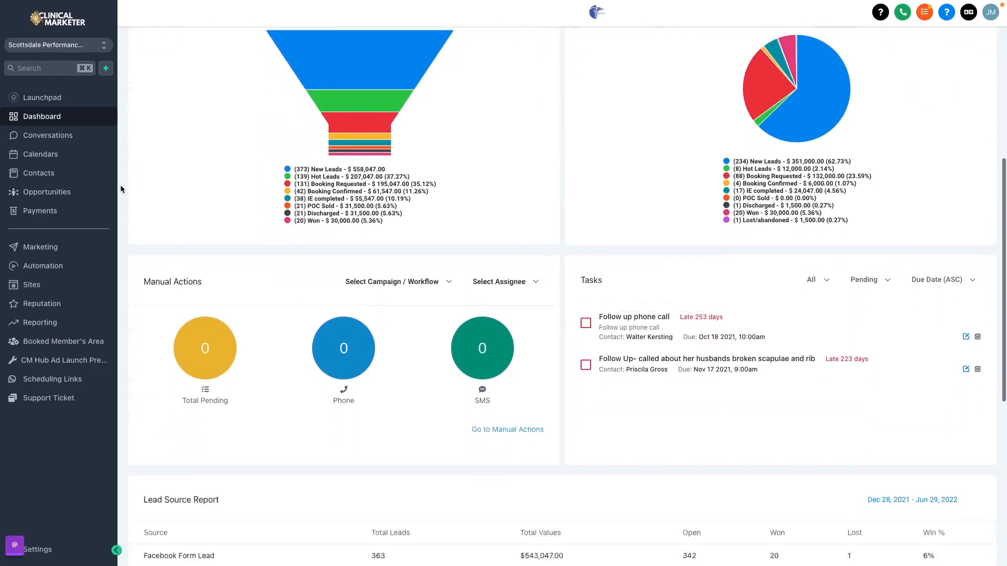
pyautogui.scroll(-4, 121, 184)
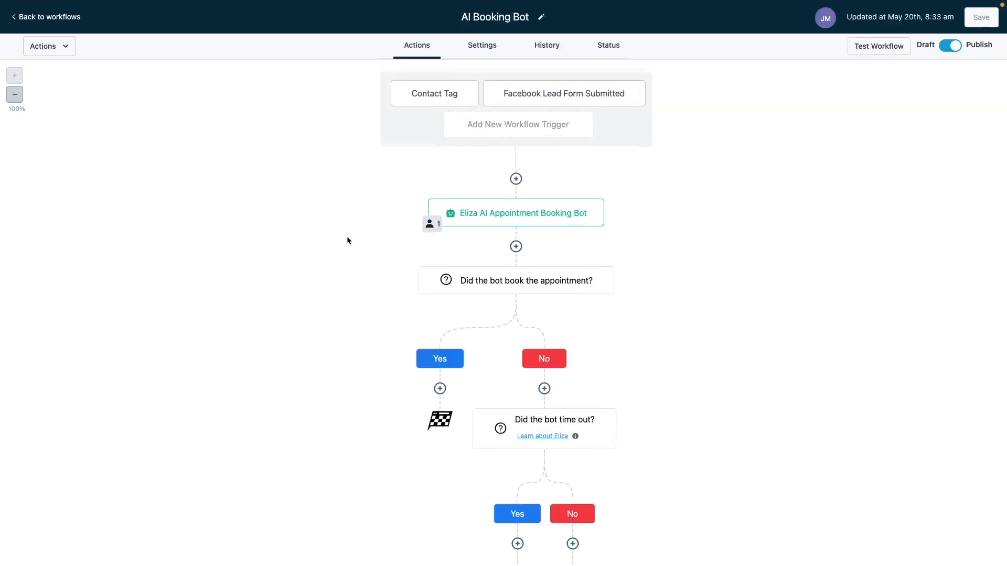
pyautogui.scroll(-1, 347, 241)
pyautogui.scroll(1, 347, 241)
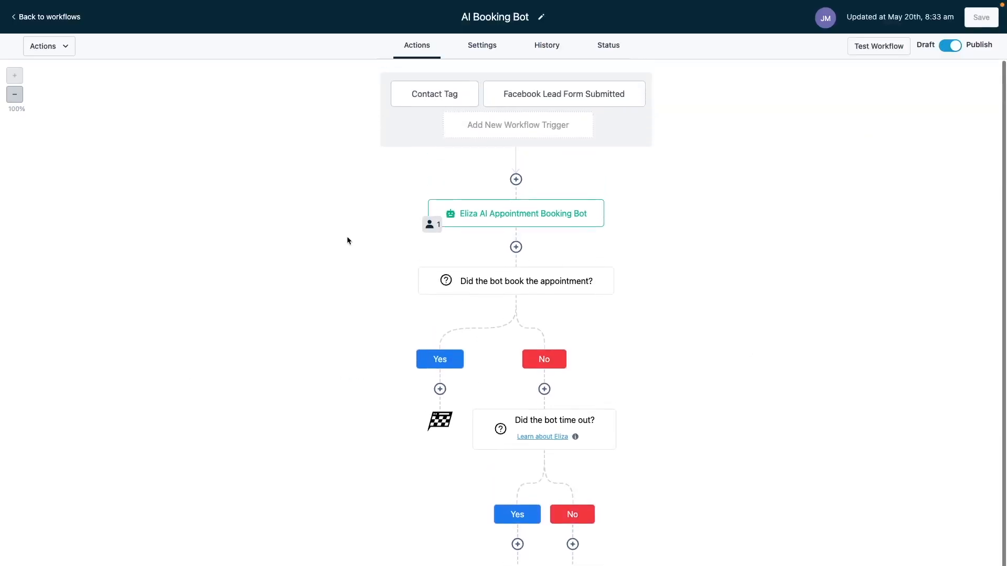